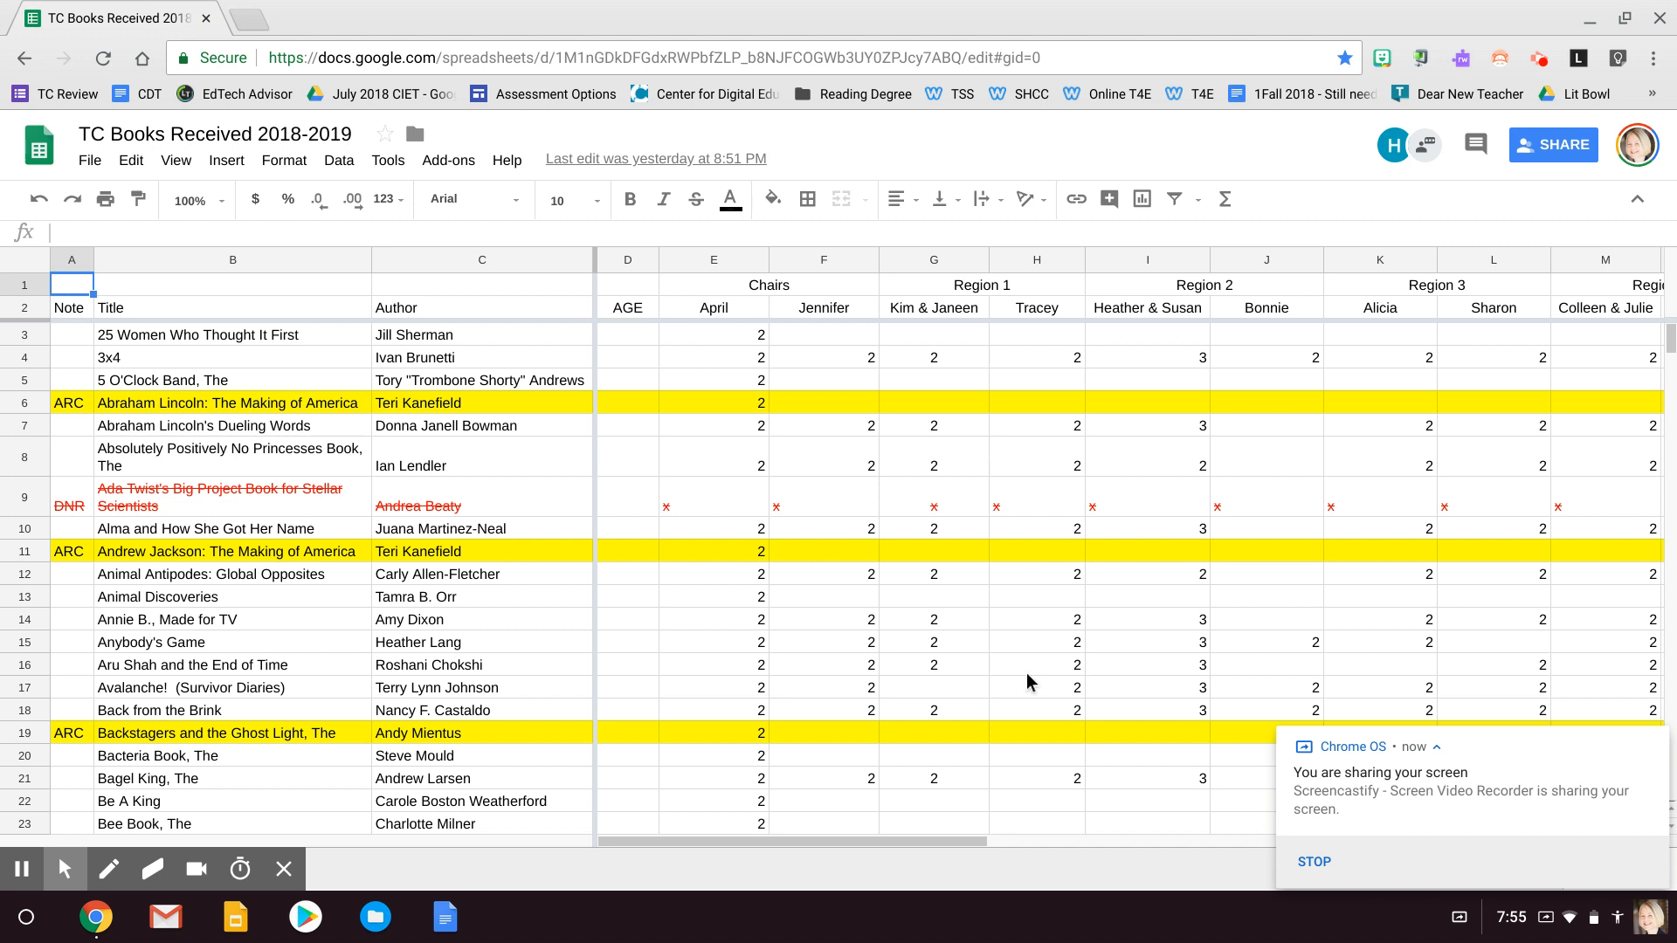
Find "dollar kids" in the sheet and copy the book's title and author cells.
key(ctrl+f)
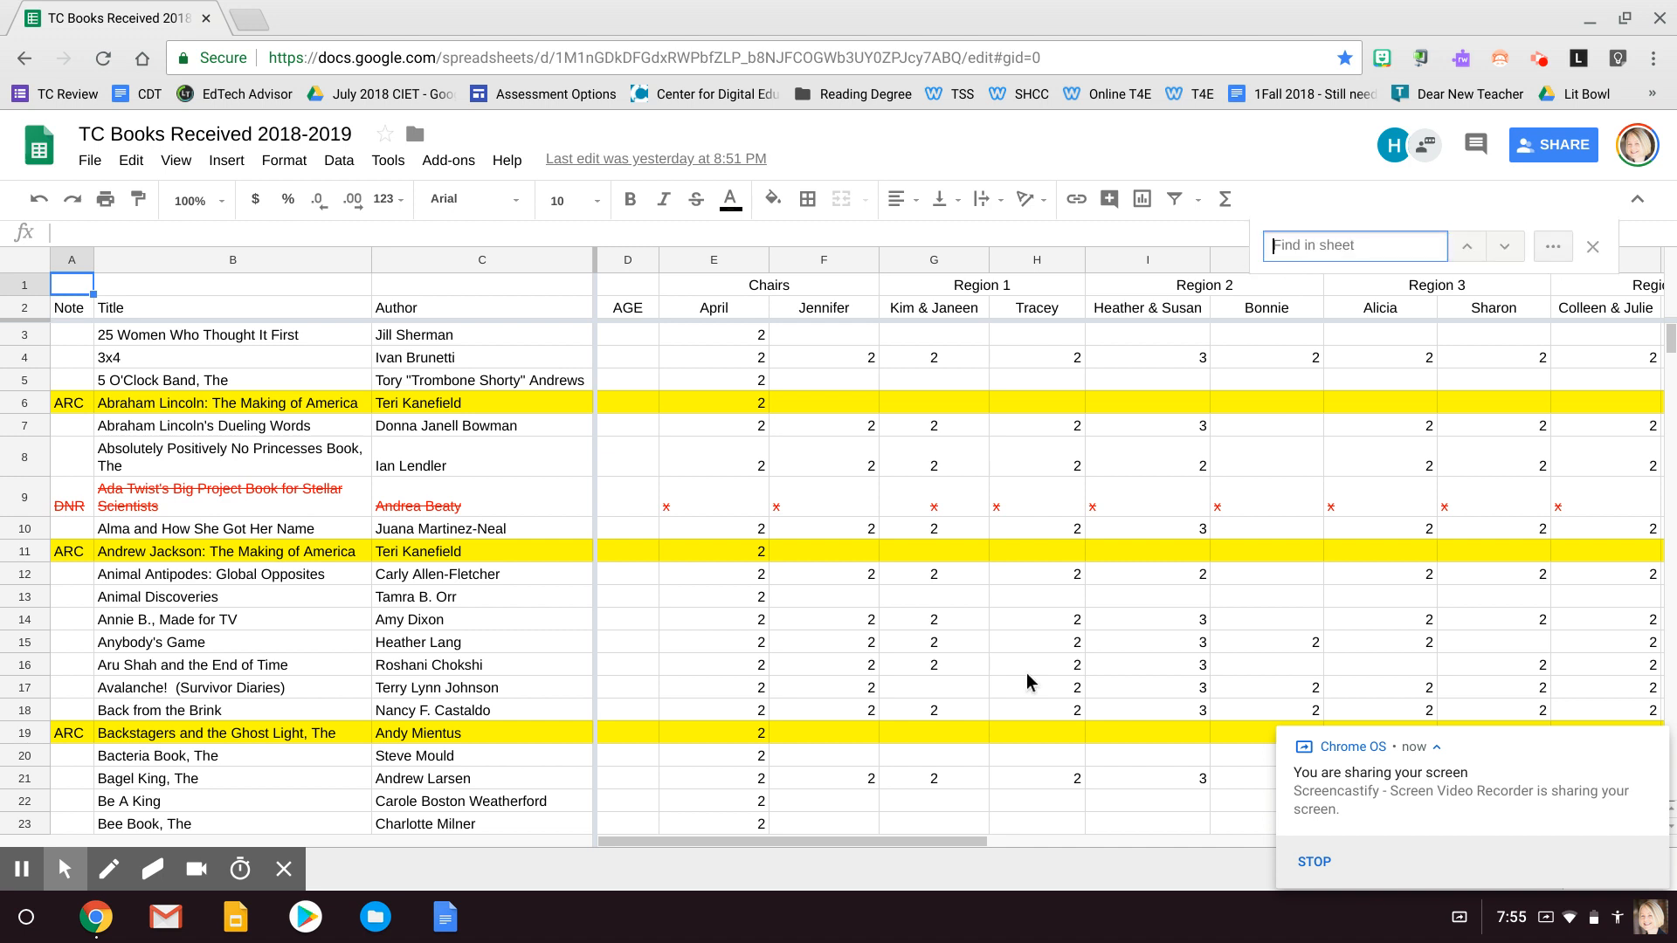
text(do)
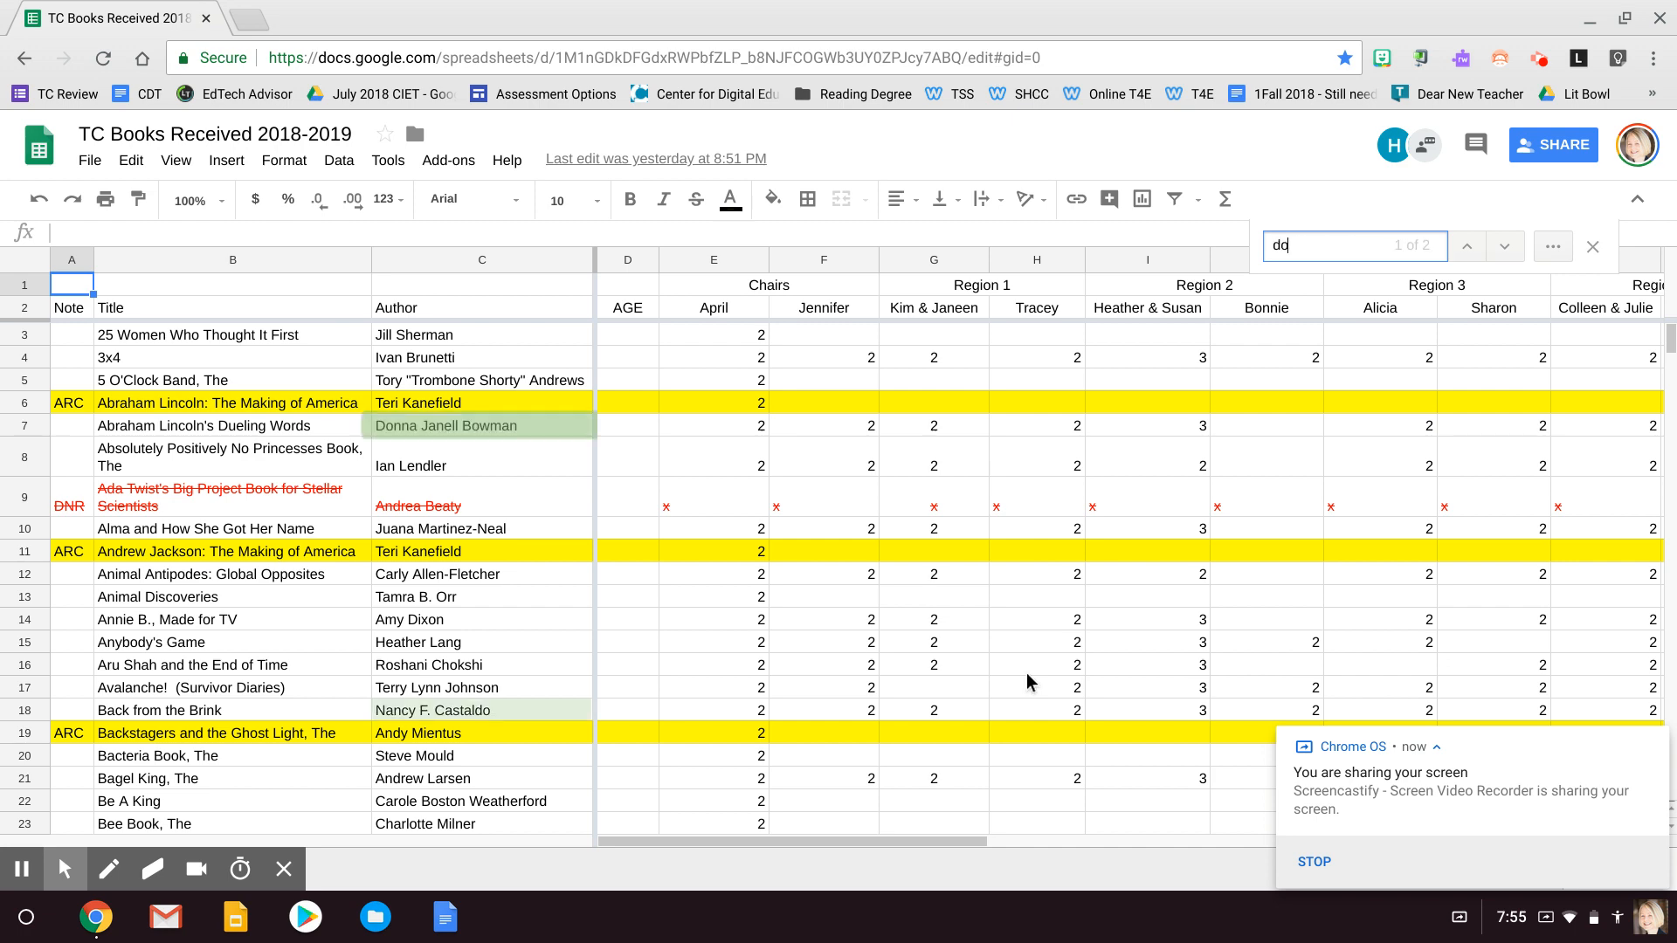
text(llar kids)
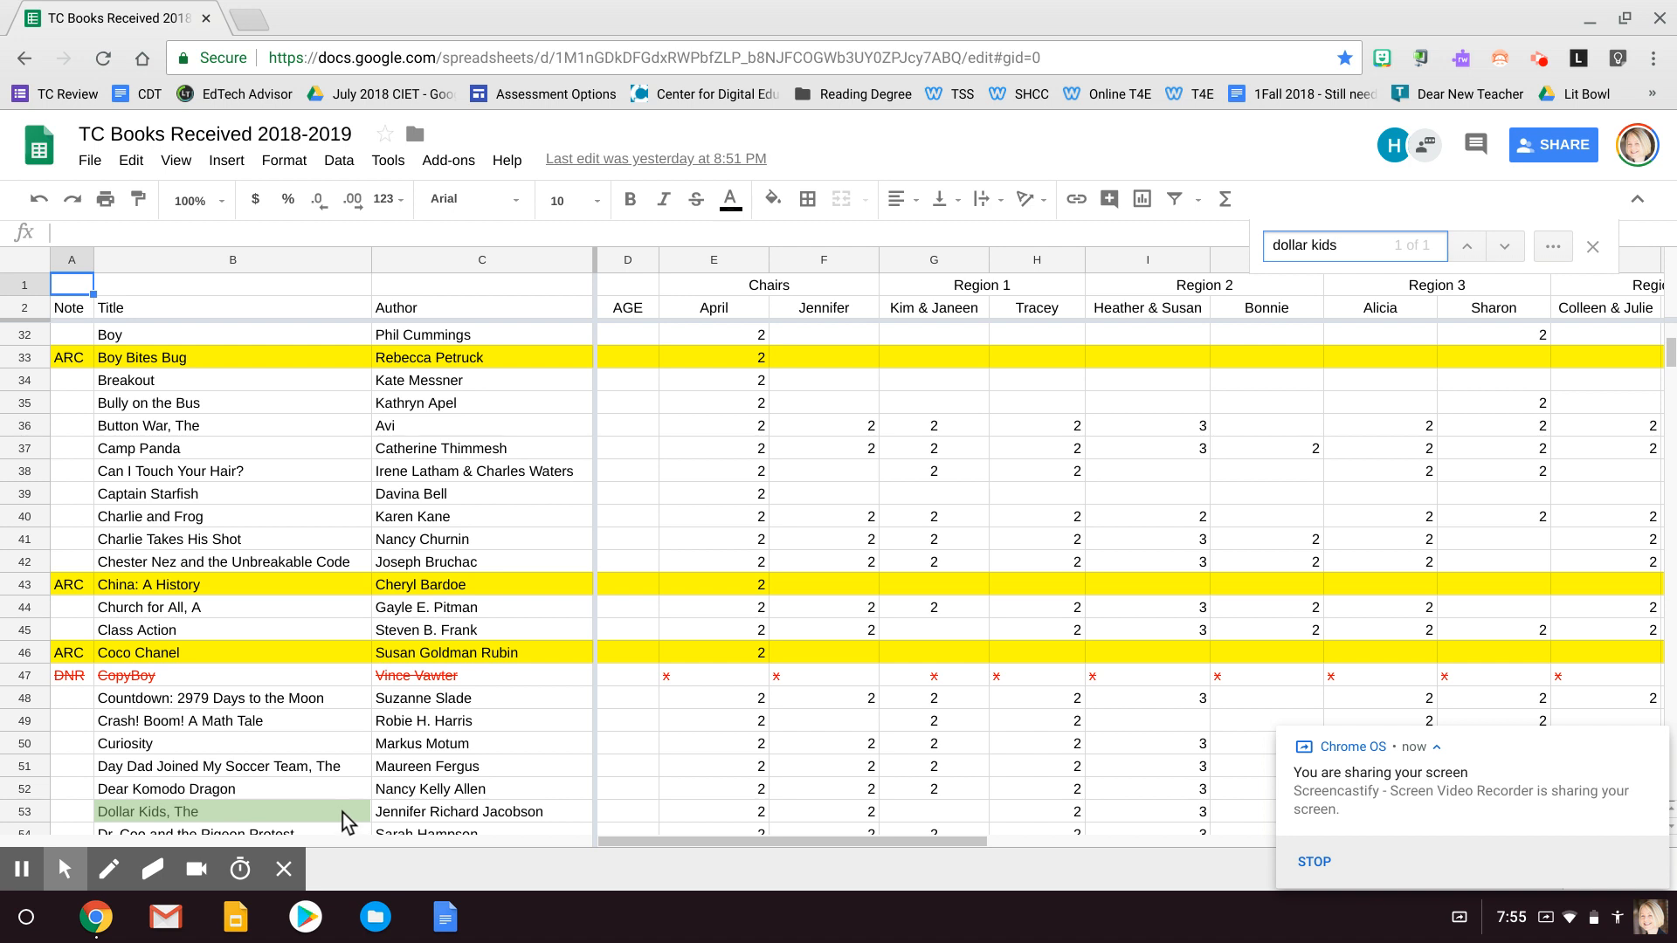
drag(350, 819, 414, 814)
key(ctrl+c)
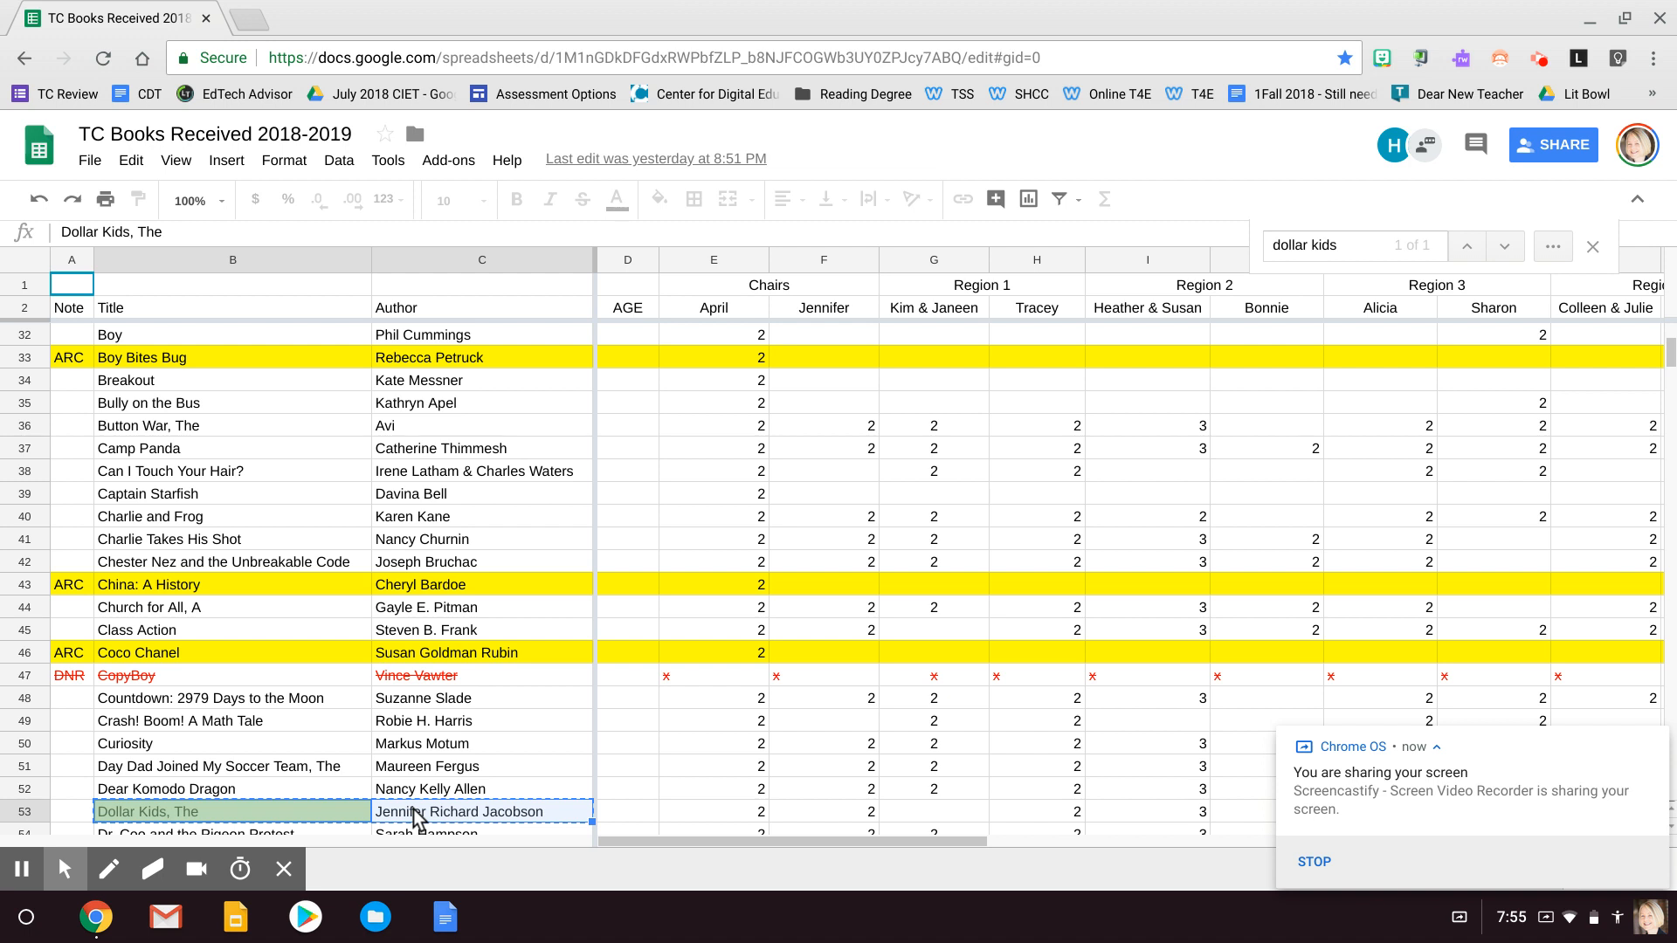
Enter 2 for Dollar Kids, The in column M of row 53.
click(855, 817)
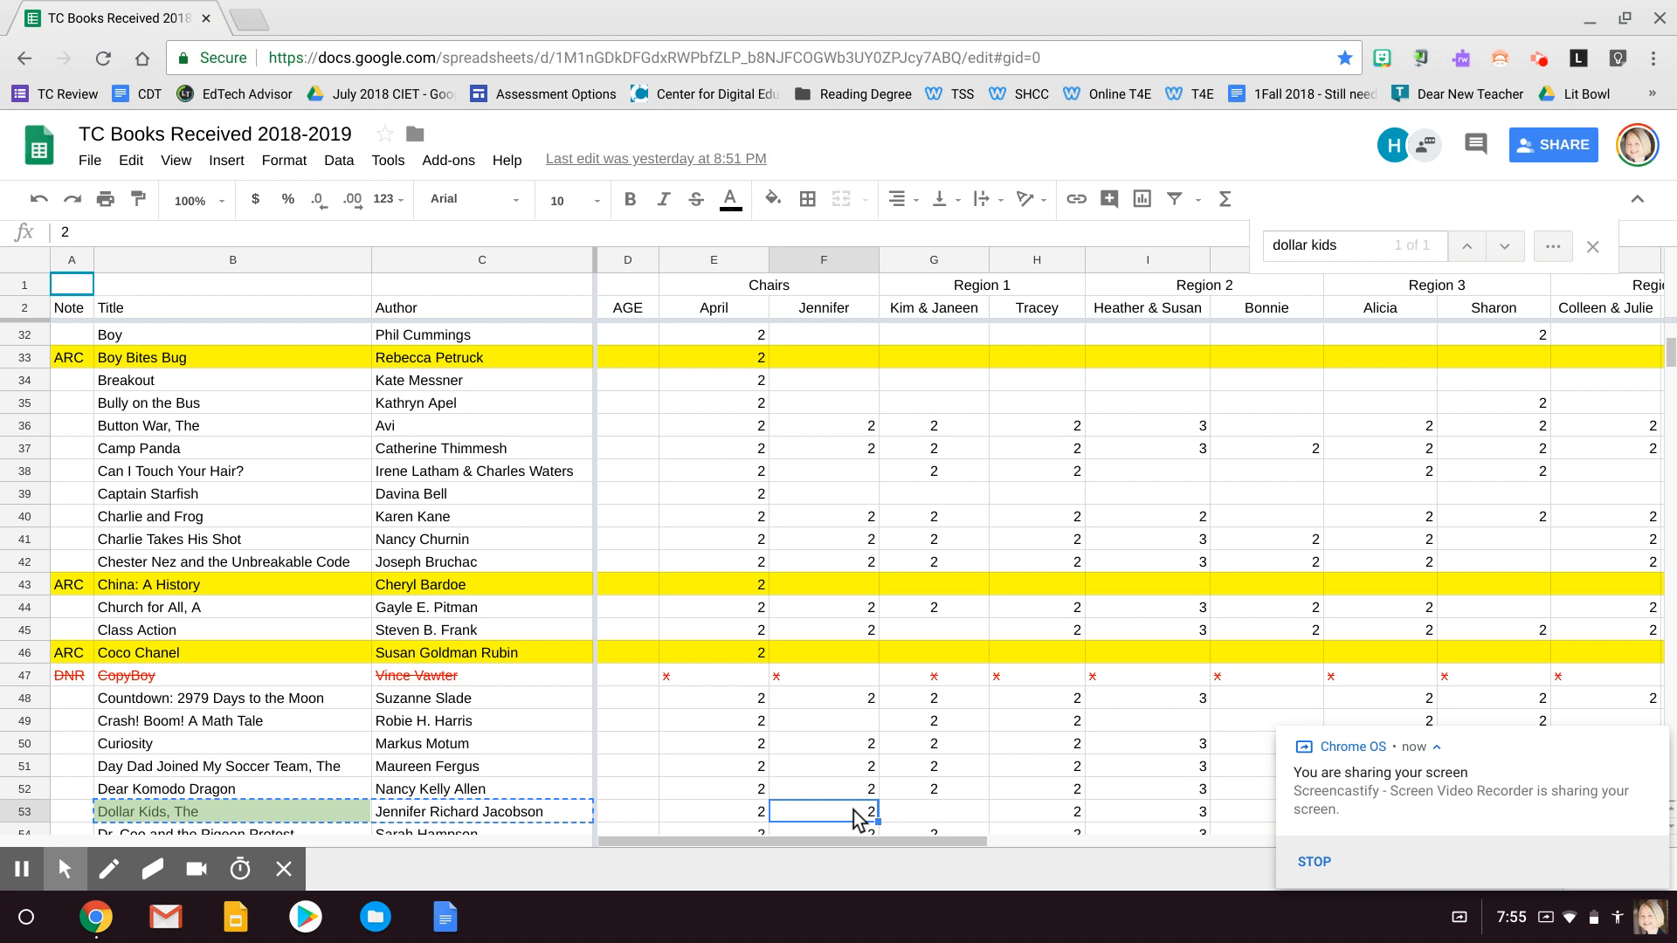
double_click(855, 812)
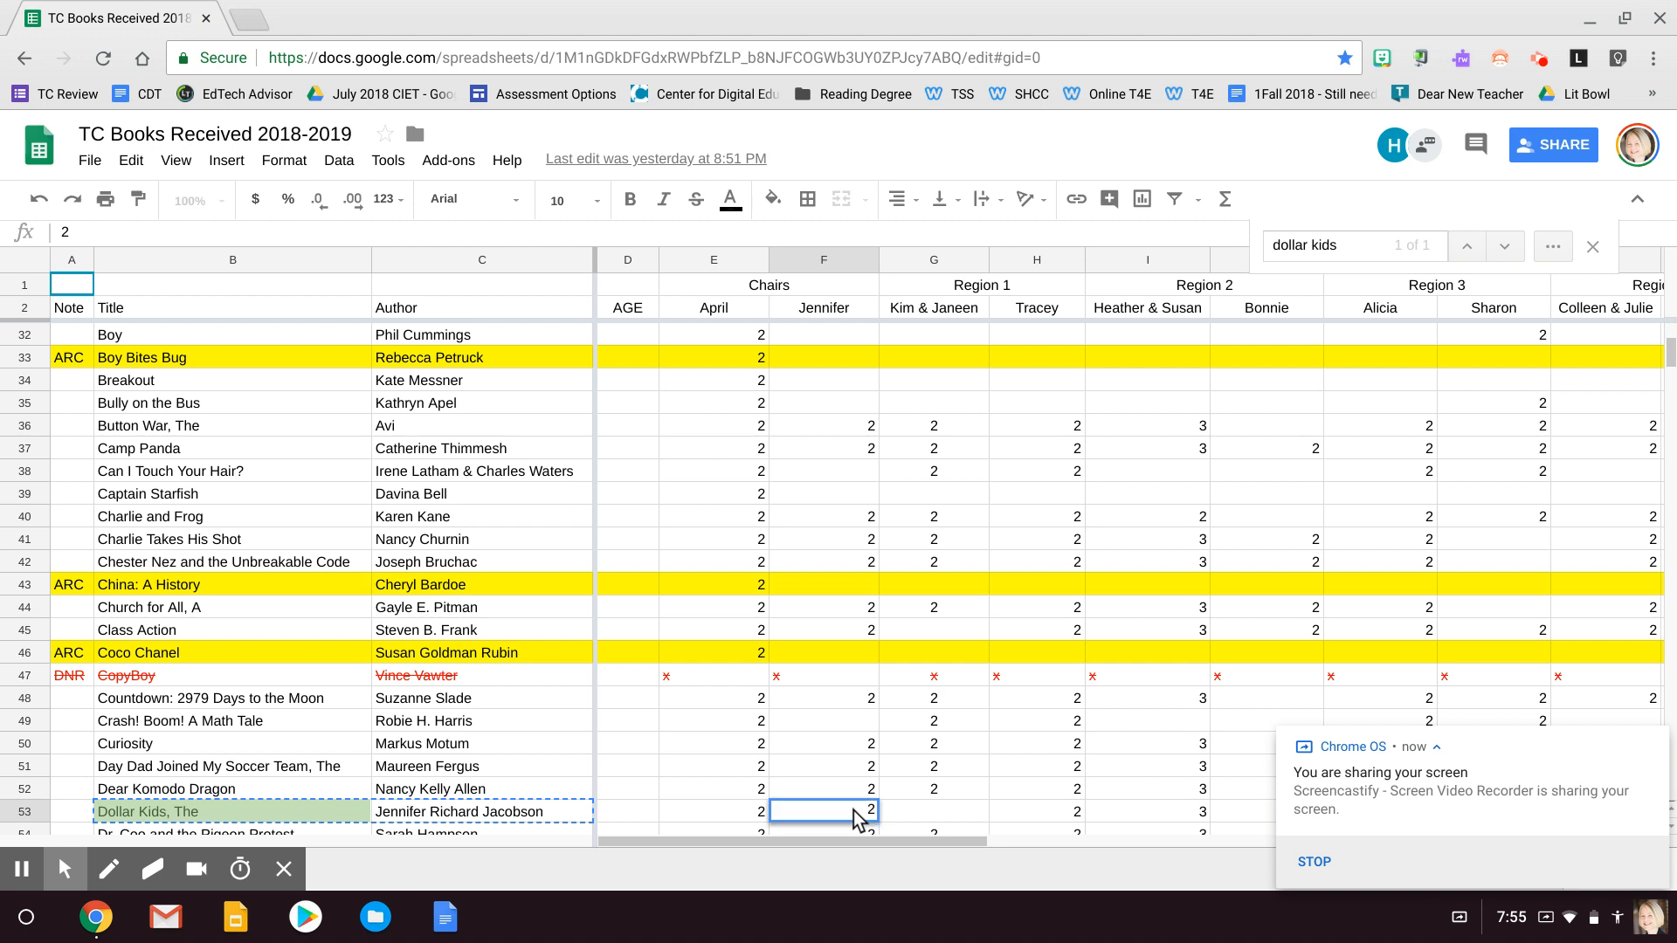
click(917, 821)
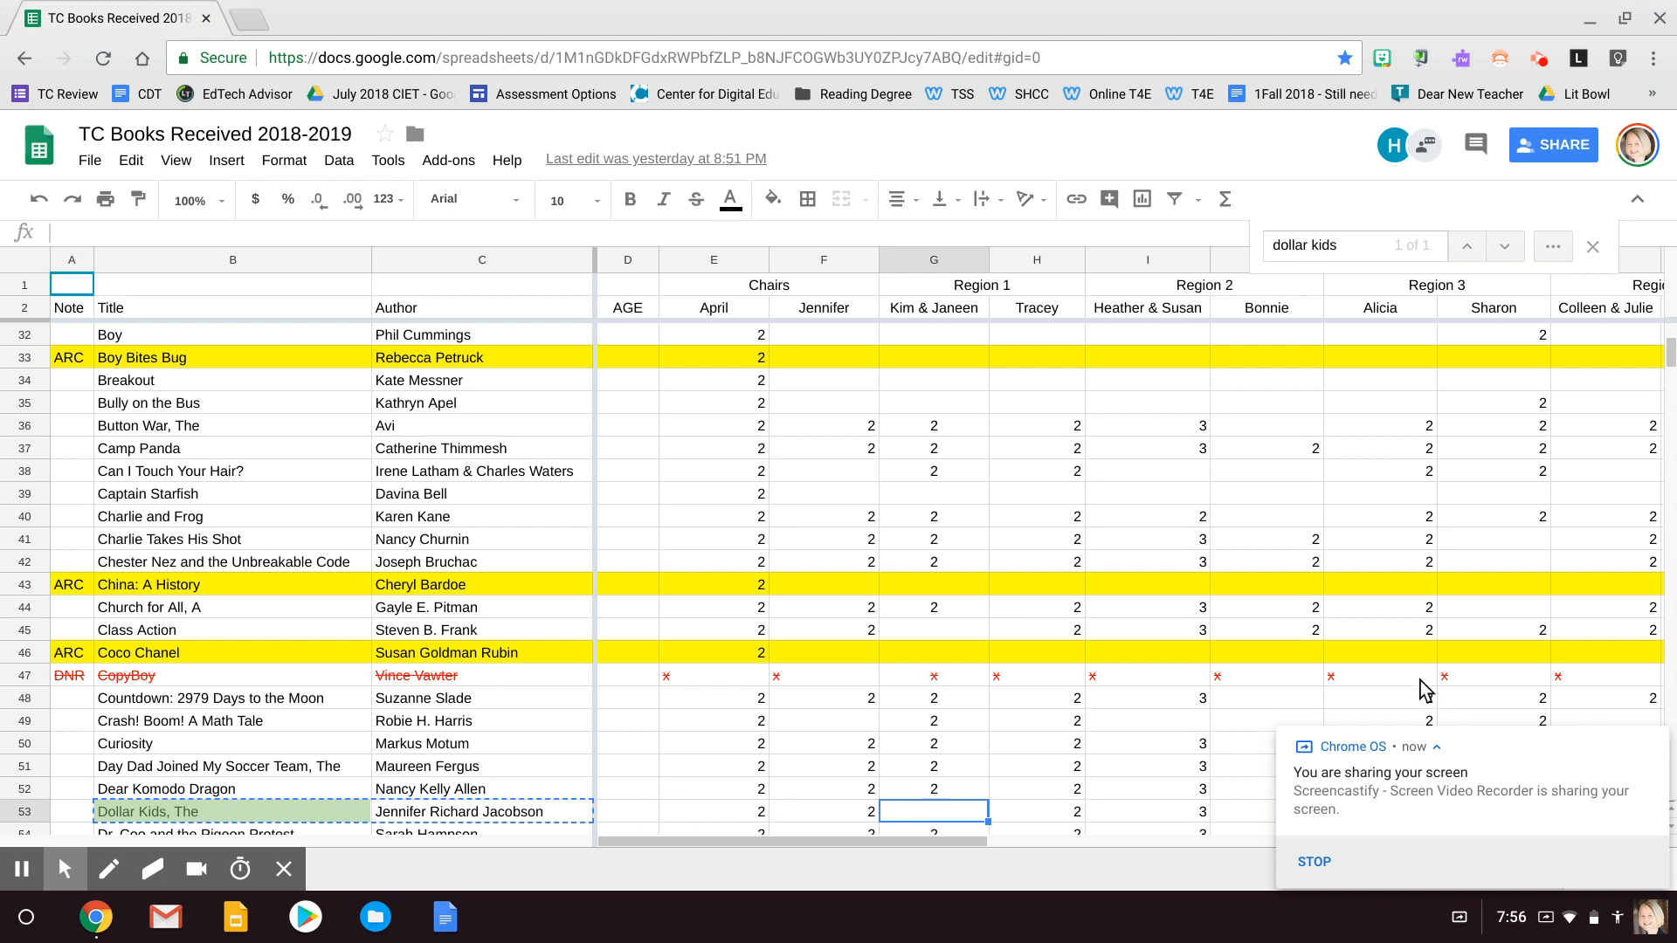
scroll(1398, 686, down, 4)
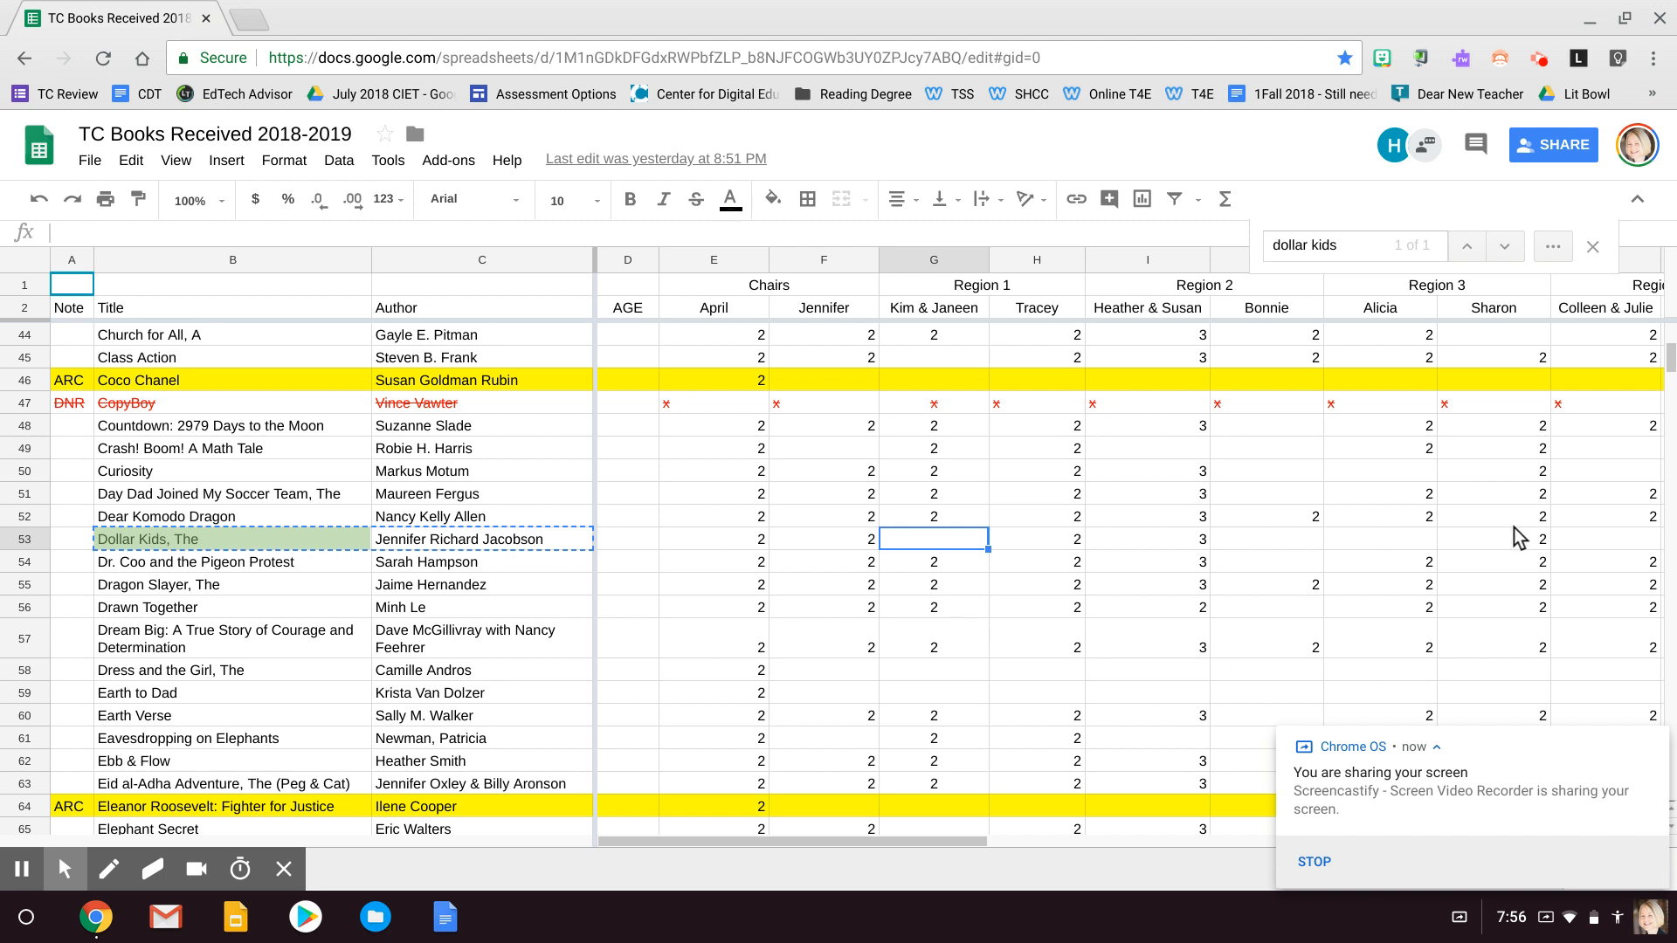
click(1605, 544)
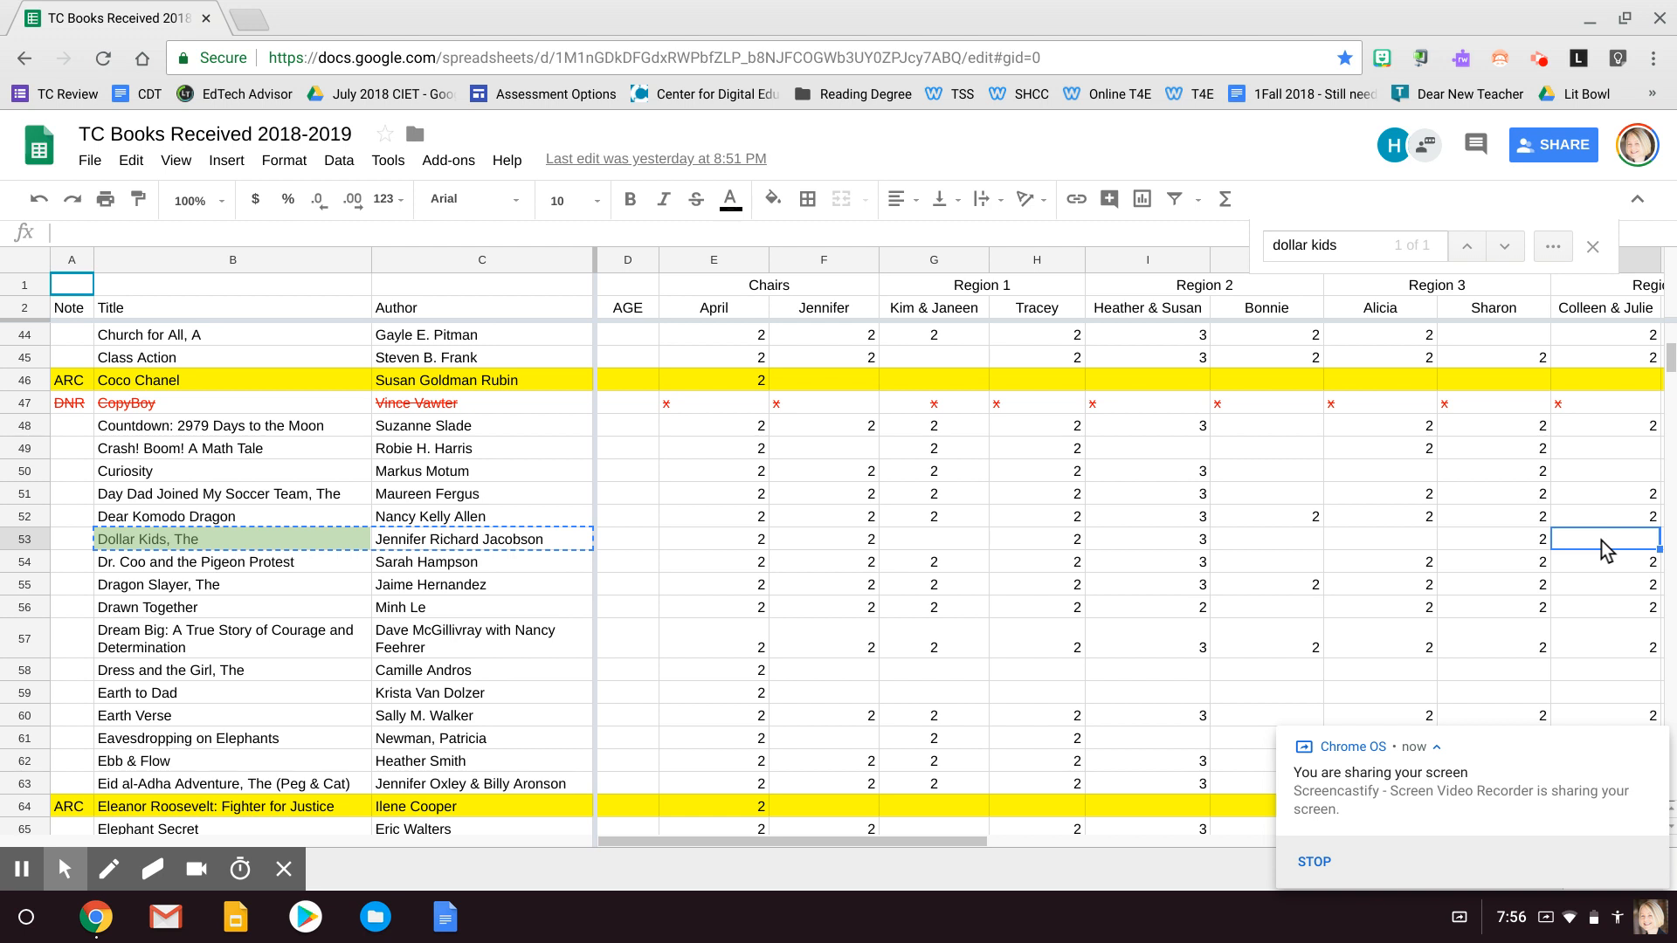
text(2)
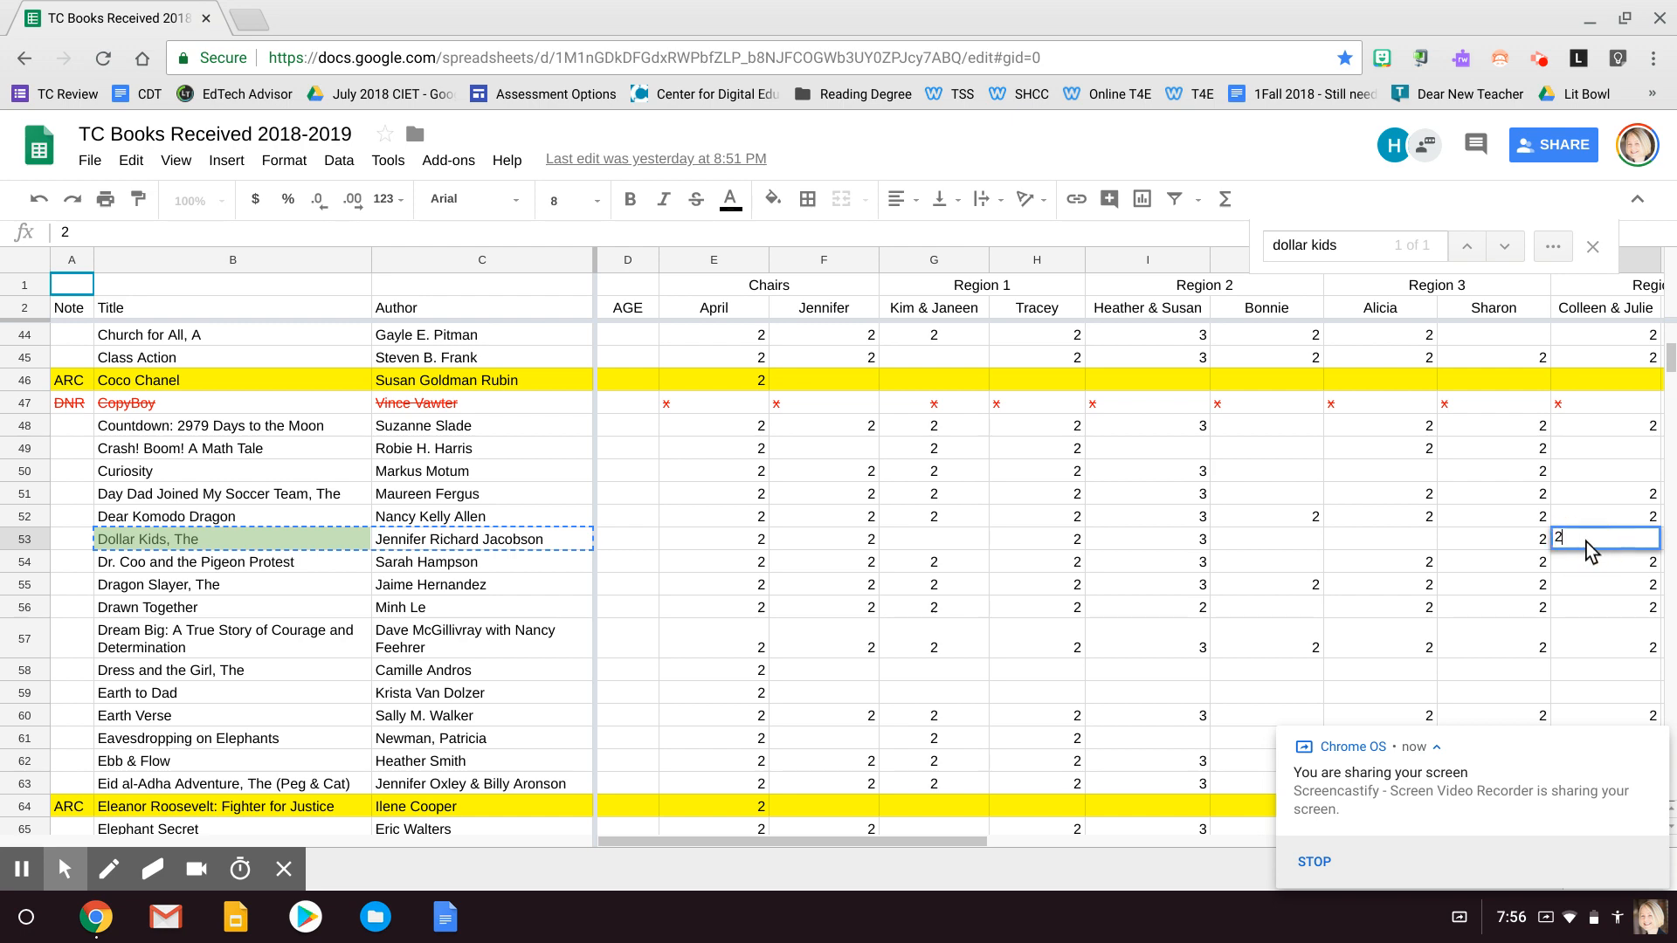
key(Return)
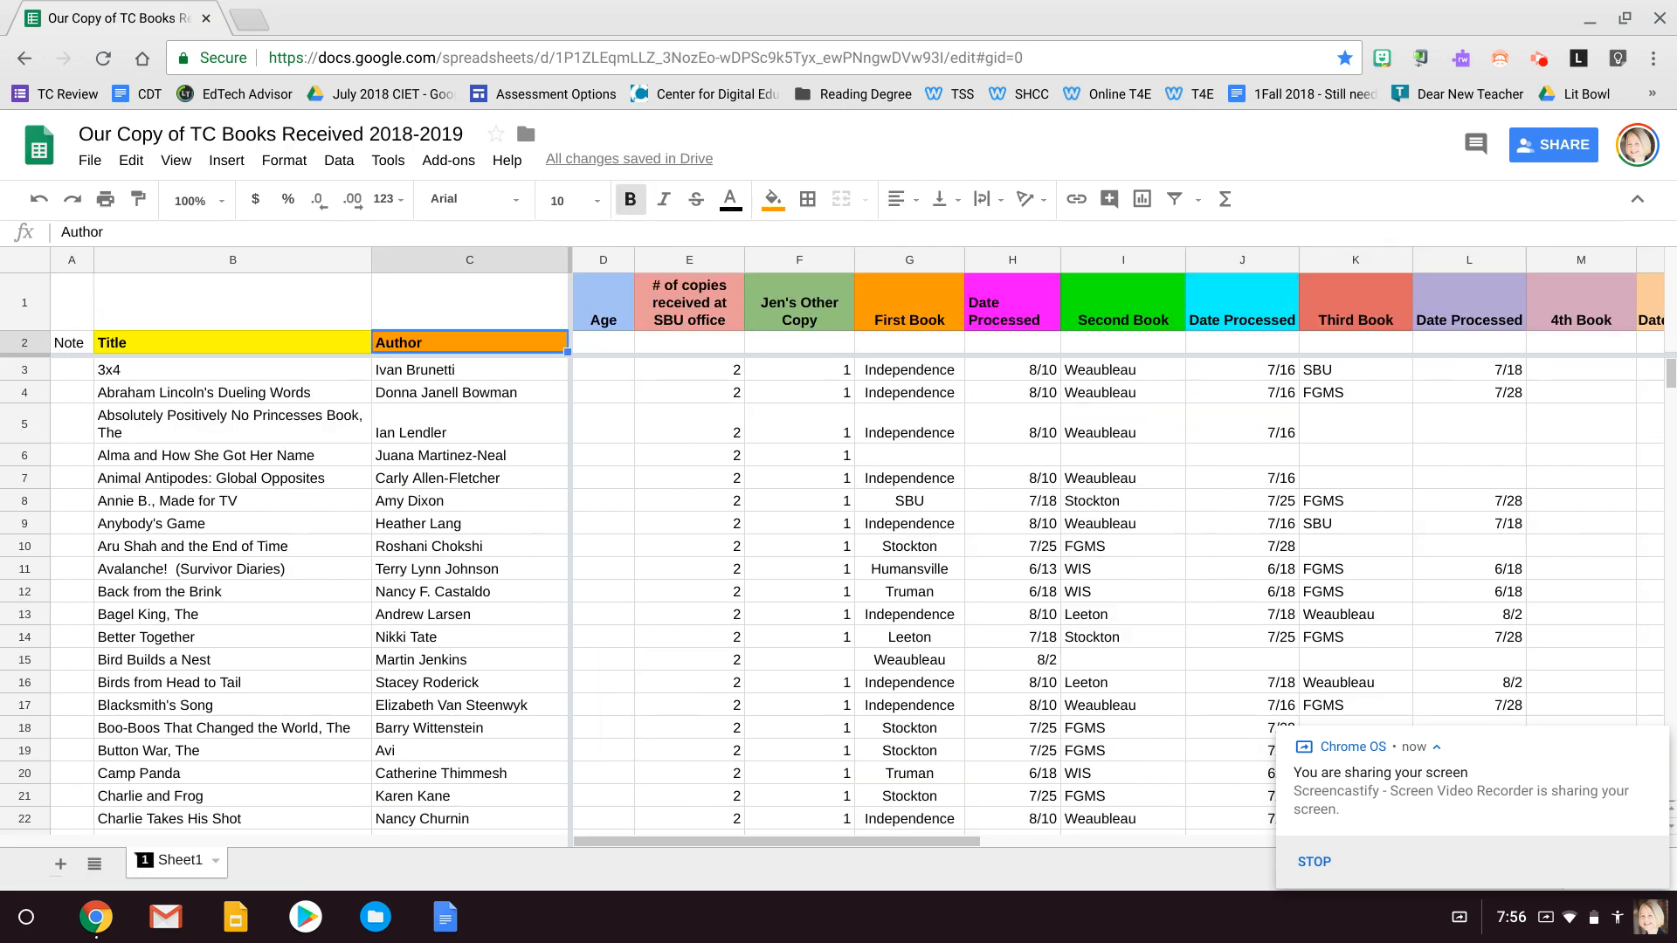
Paste the copied title and author below the last book, at B137 of Our Copy of TC Books Received 2018-2019.
scroll(175, 622, down, 3)
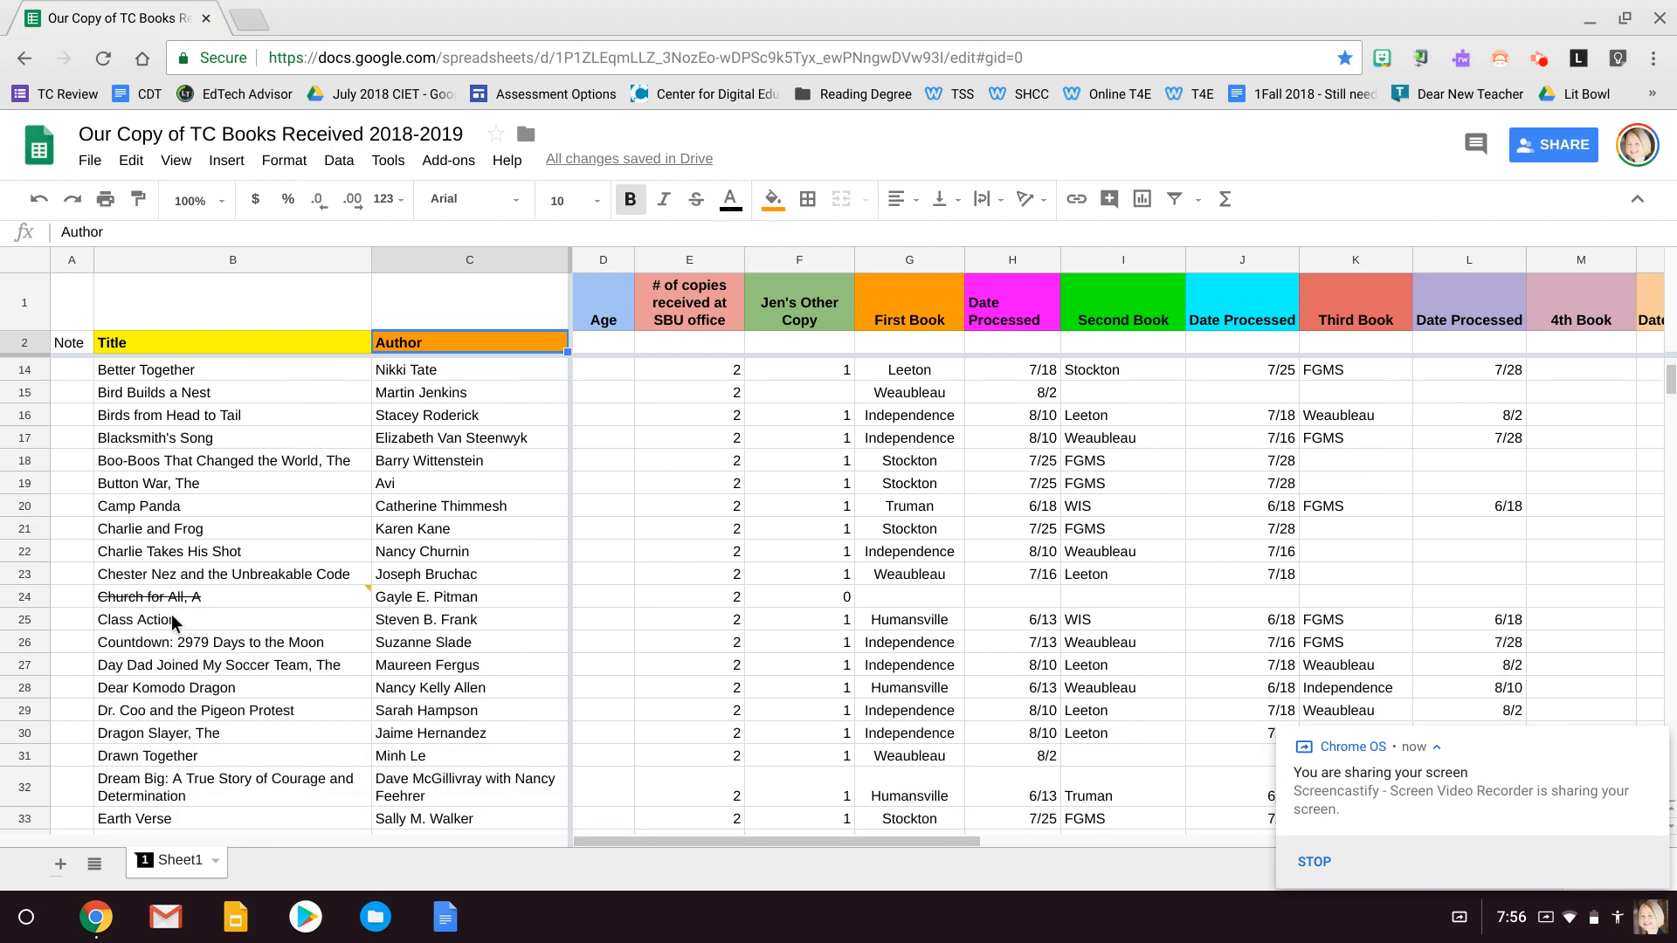
scroll(174, 622, down, 20)
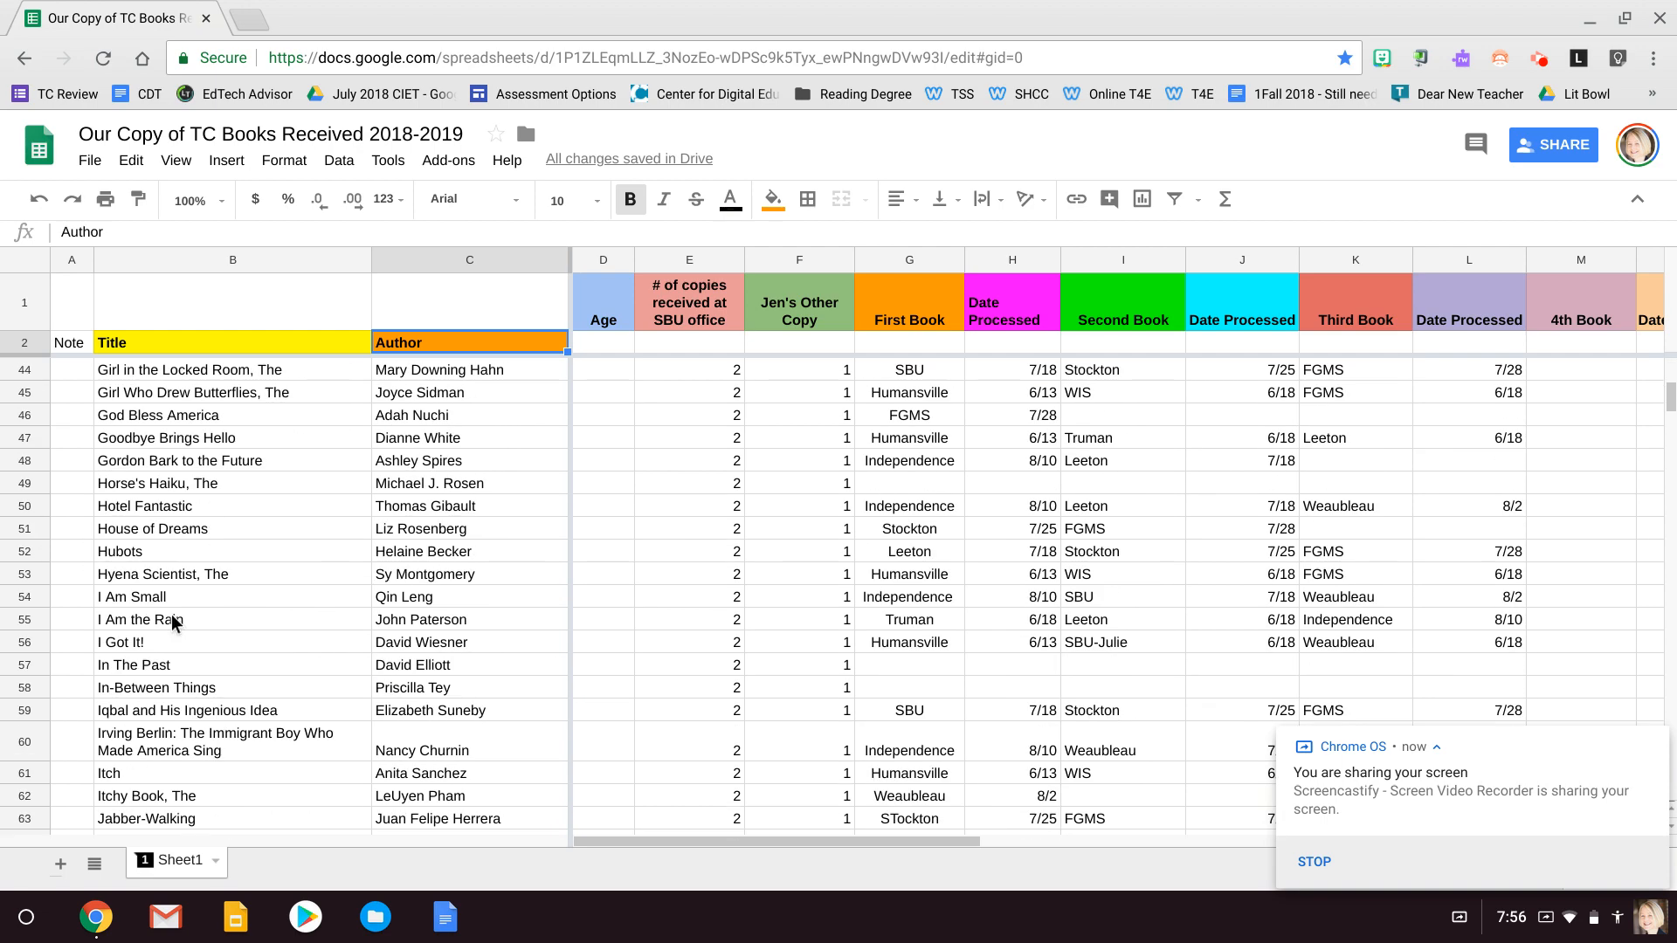
scroll(174, 622, down, 10)
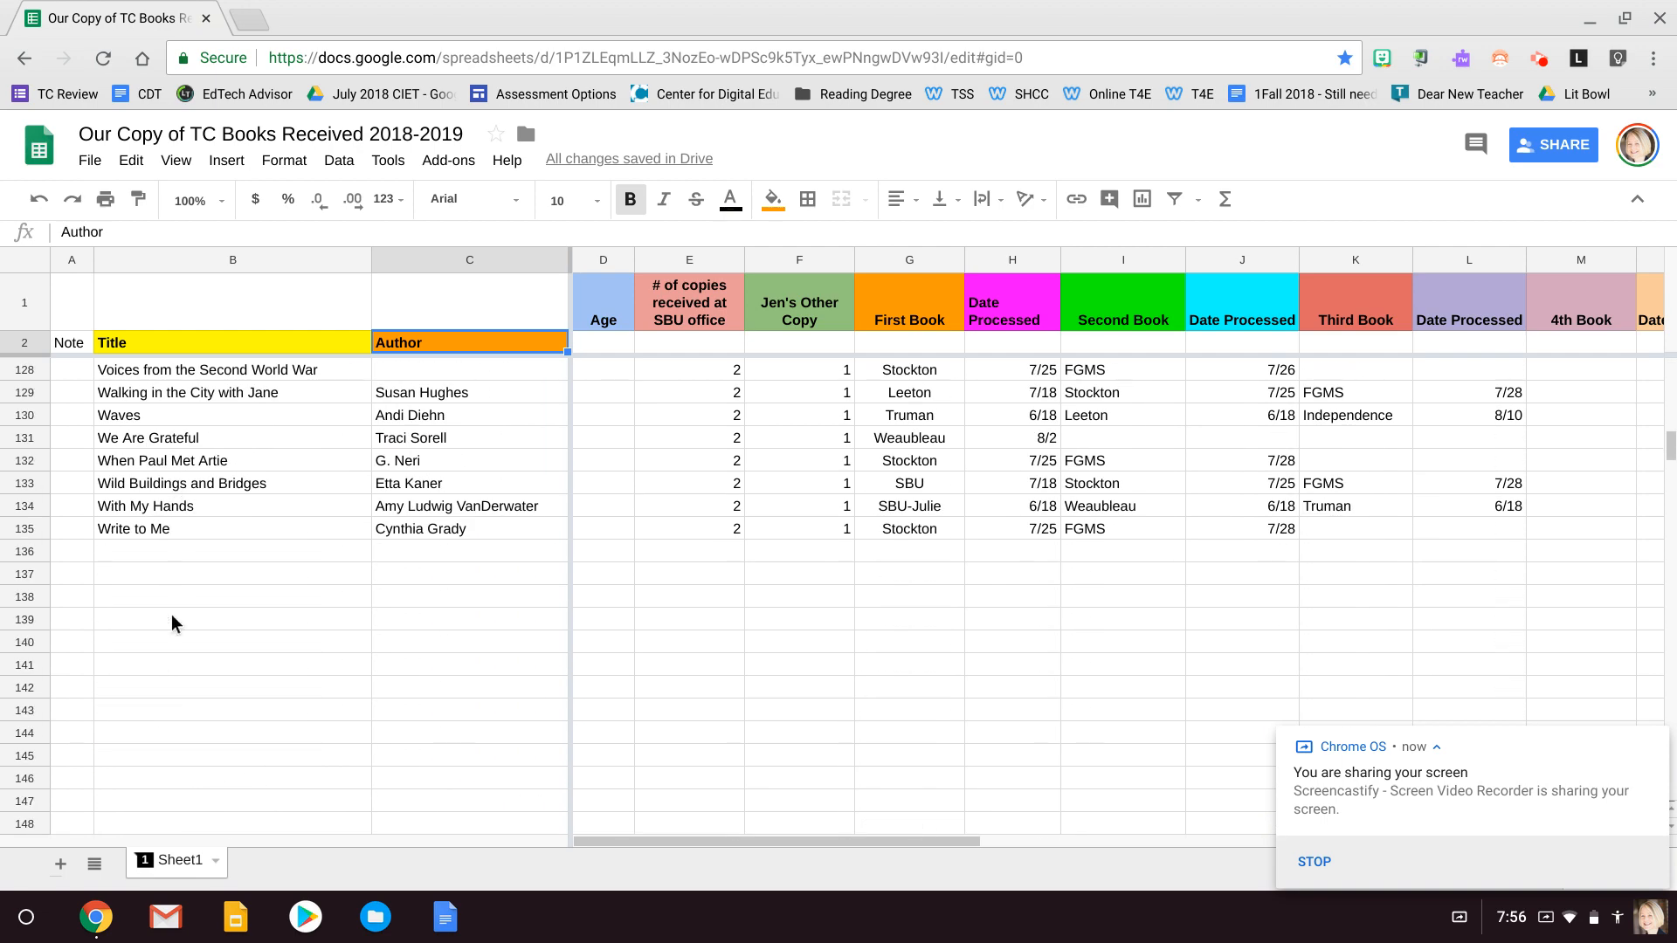
click(238, 578)
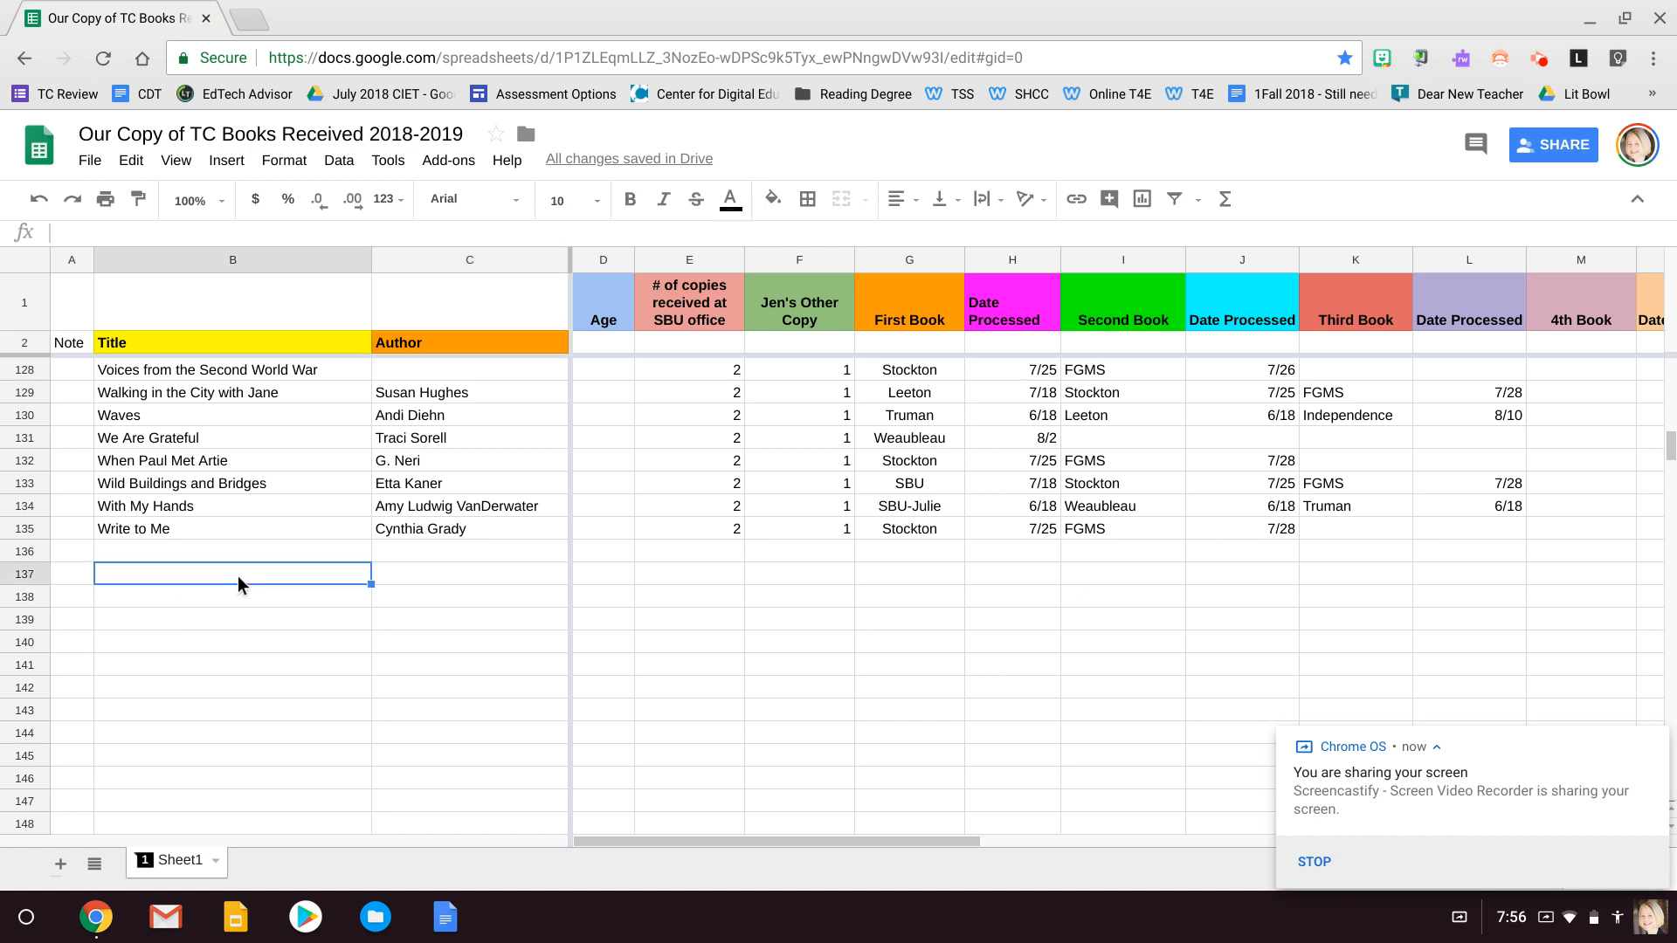
key(ctrl+v)
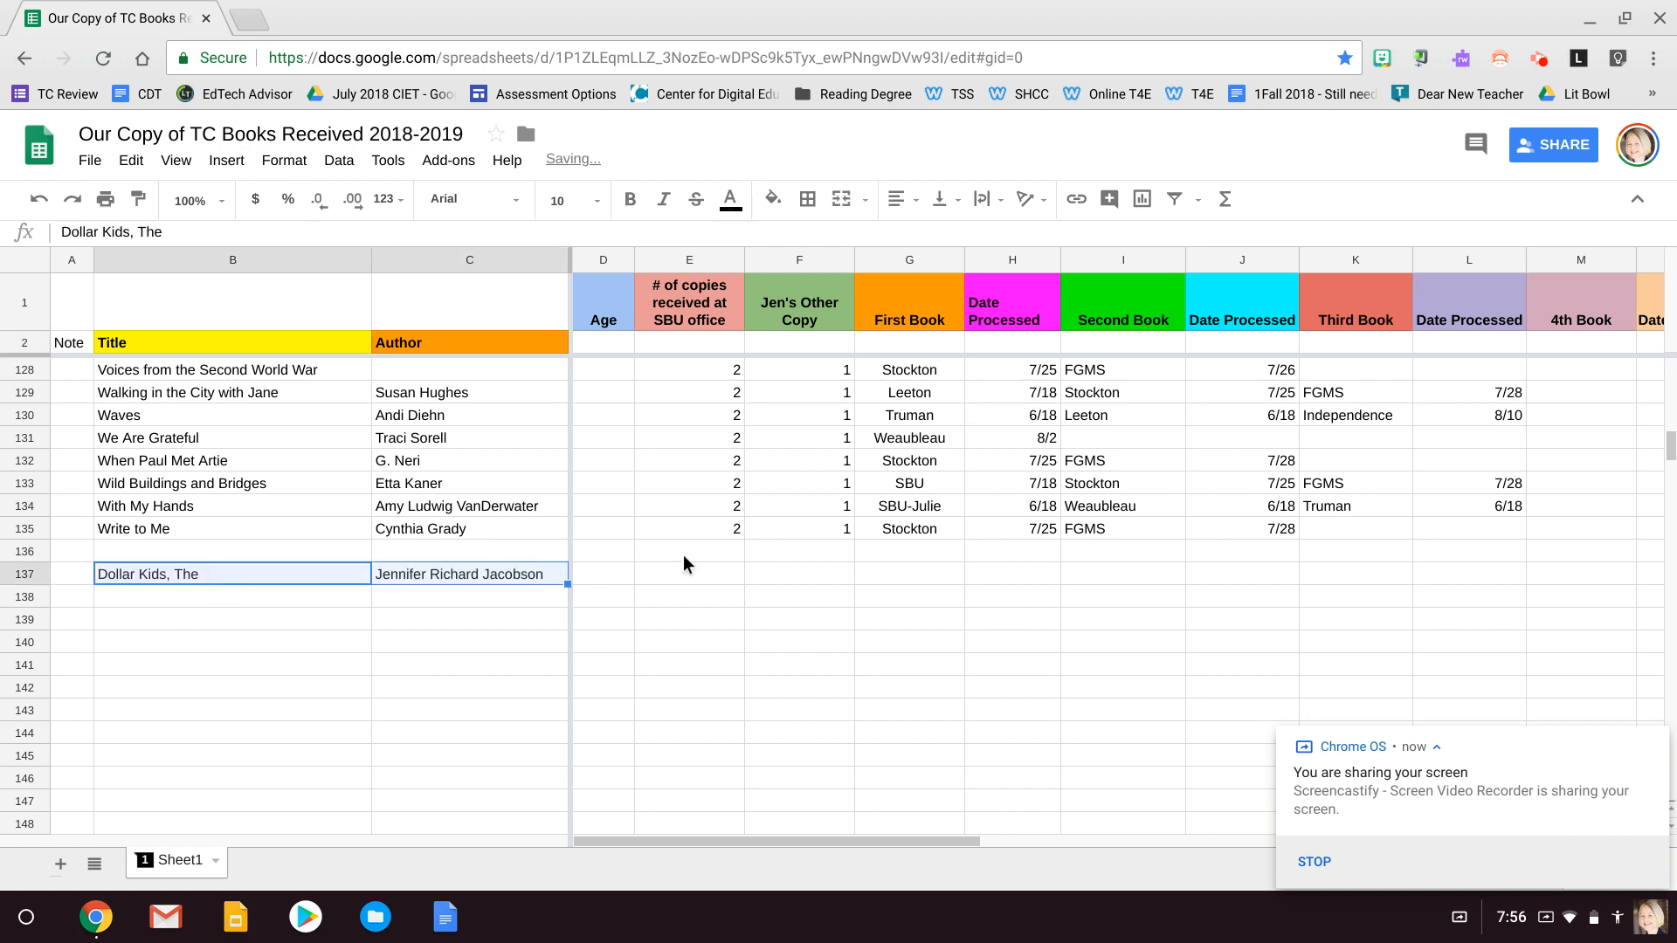
Enter 2 copies received and 1 other copy for Dollar Kids, The in row 137, and select title cell B138.
click(721, 580)
text(2)
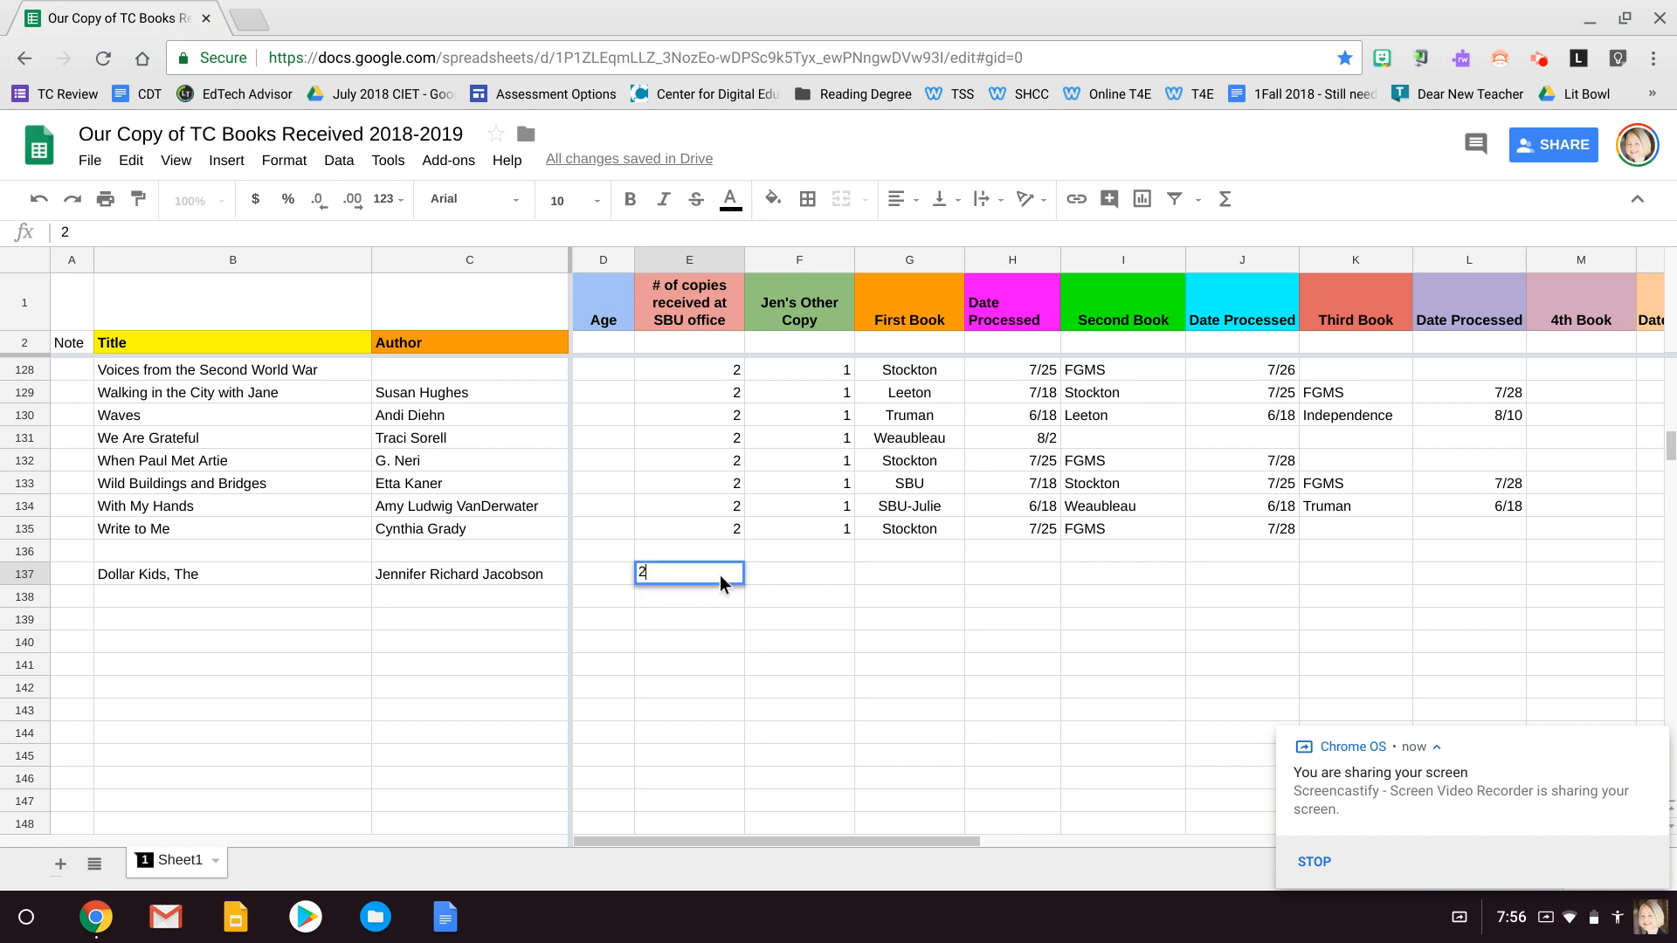
key(Tab)
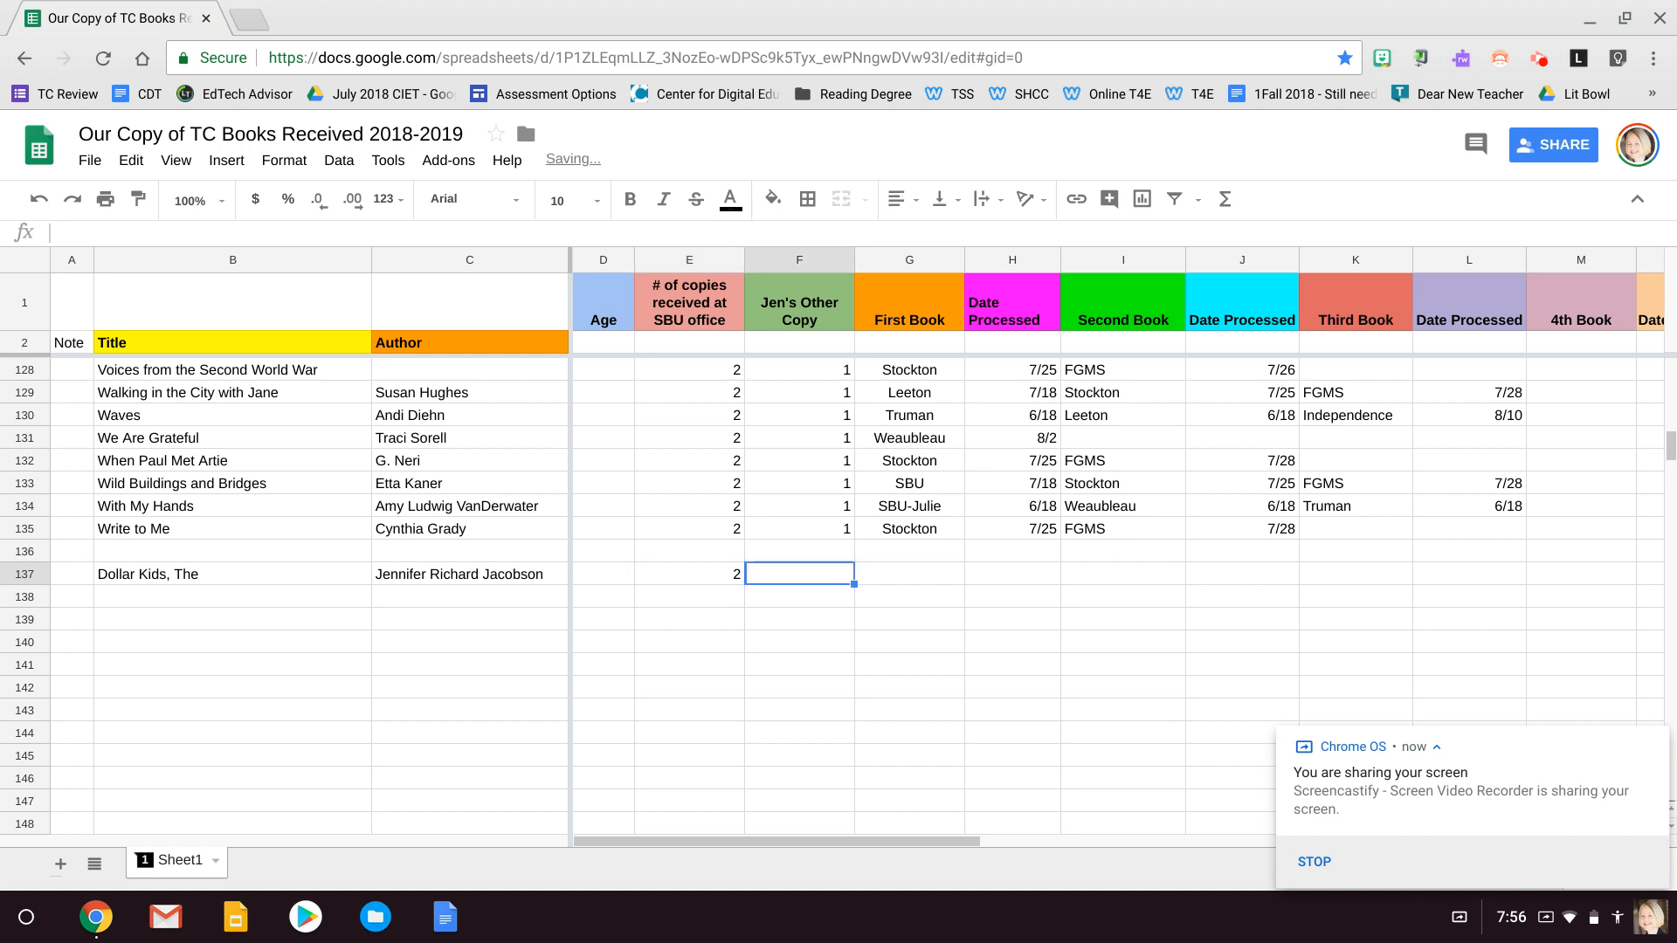
text(1)
key(Return)
key(Up)
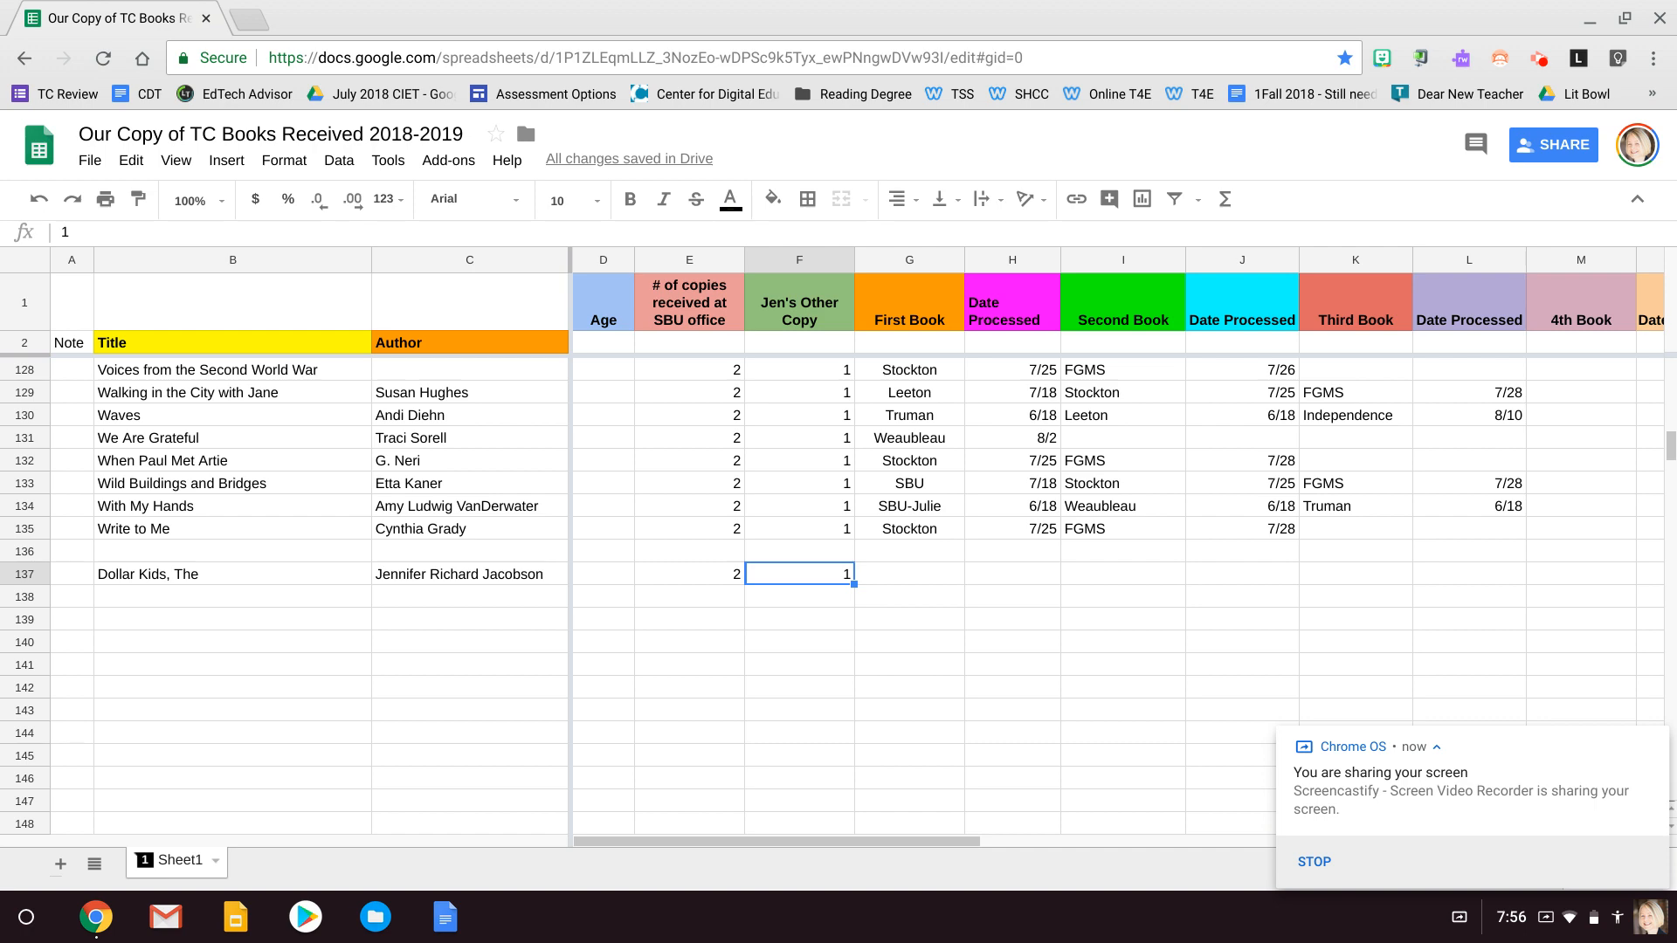
click(276, 594)
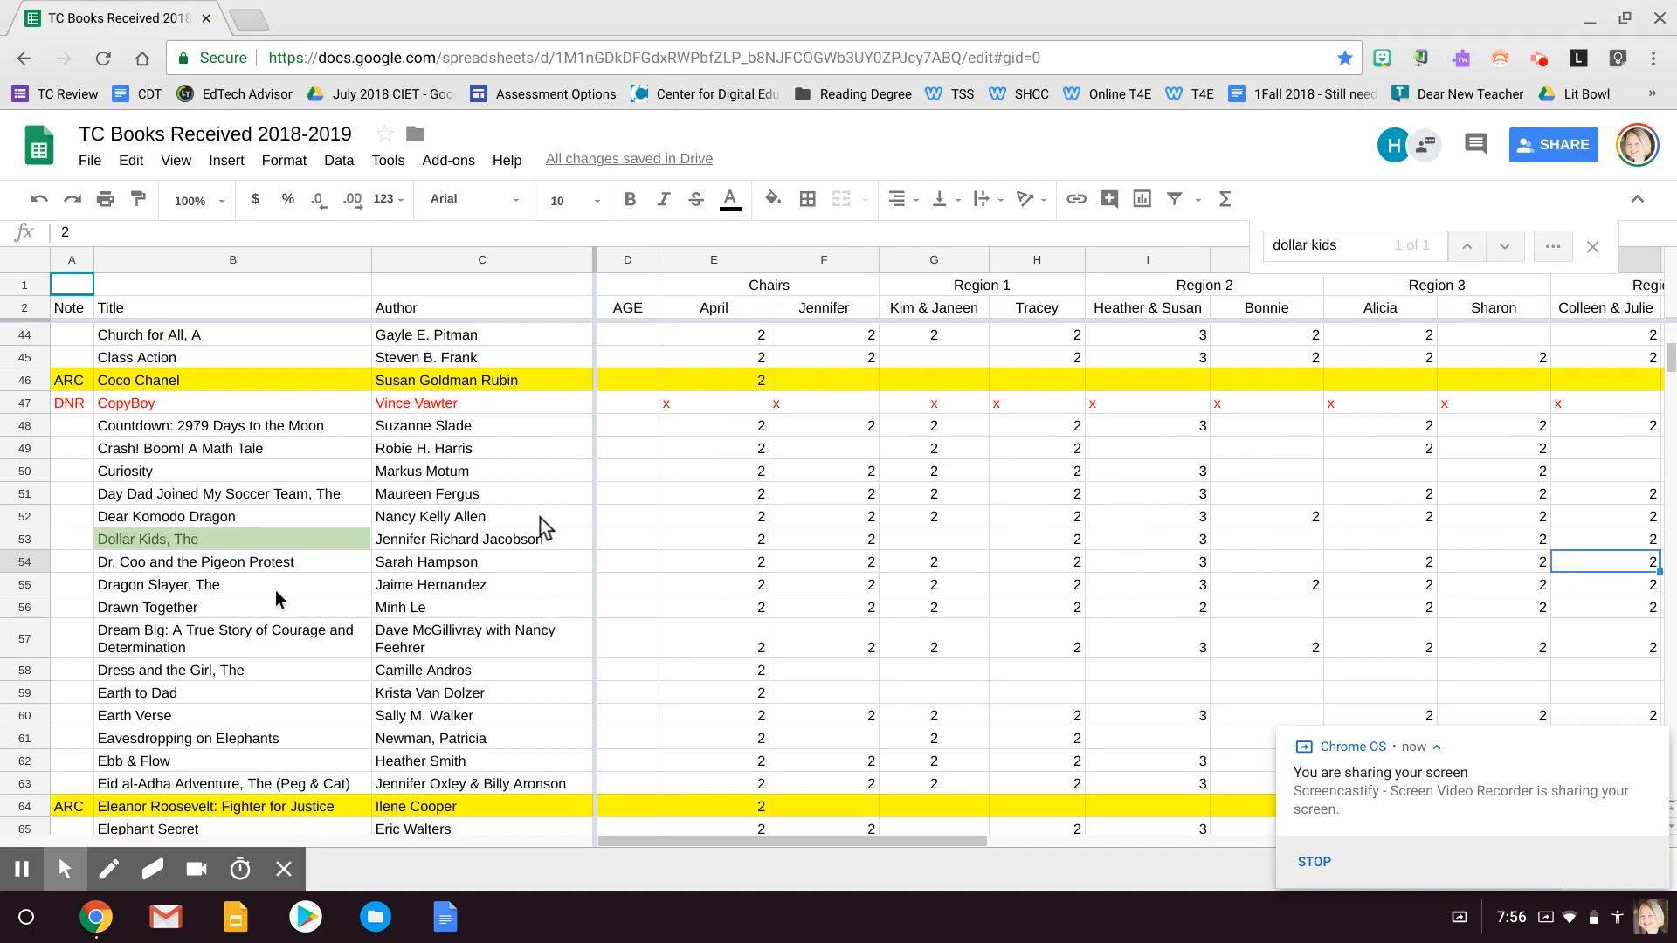
Find "elephant secret" in TC Books Received 2018-2019 and copy its title and author cells.
key(ctrl+f)
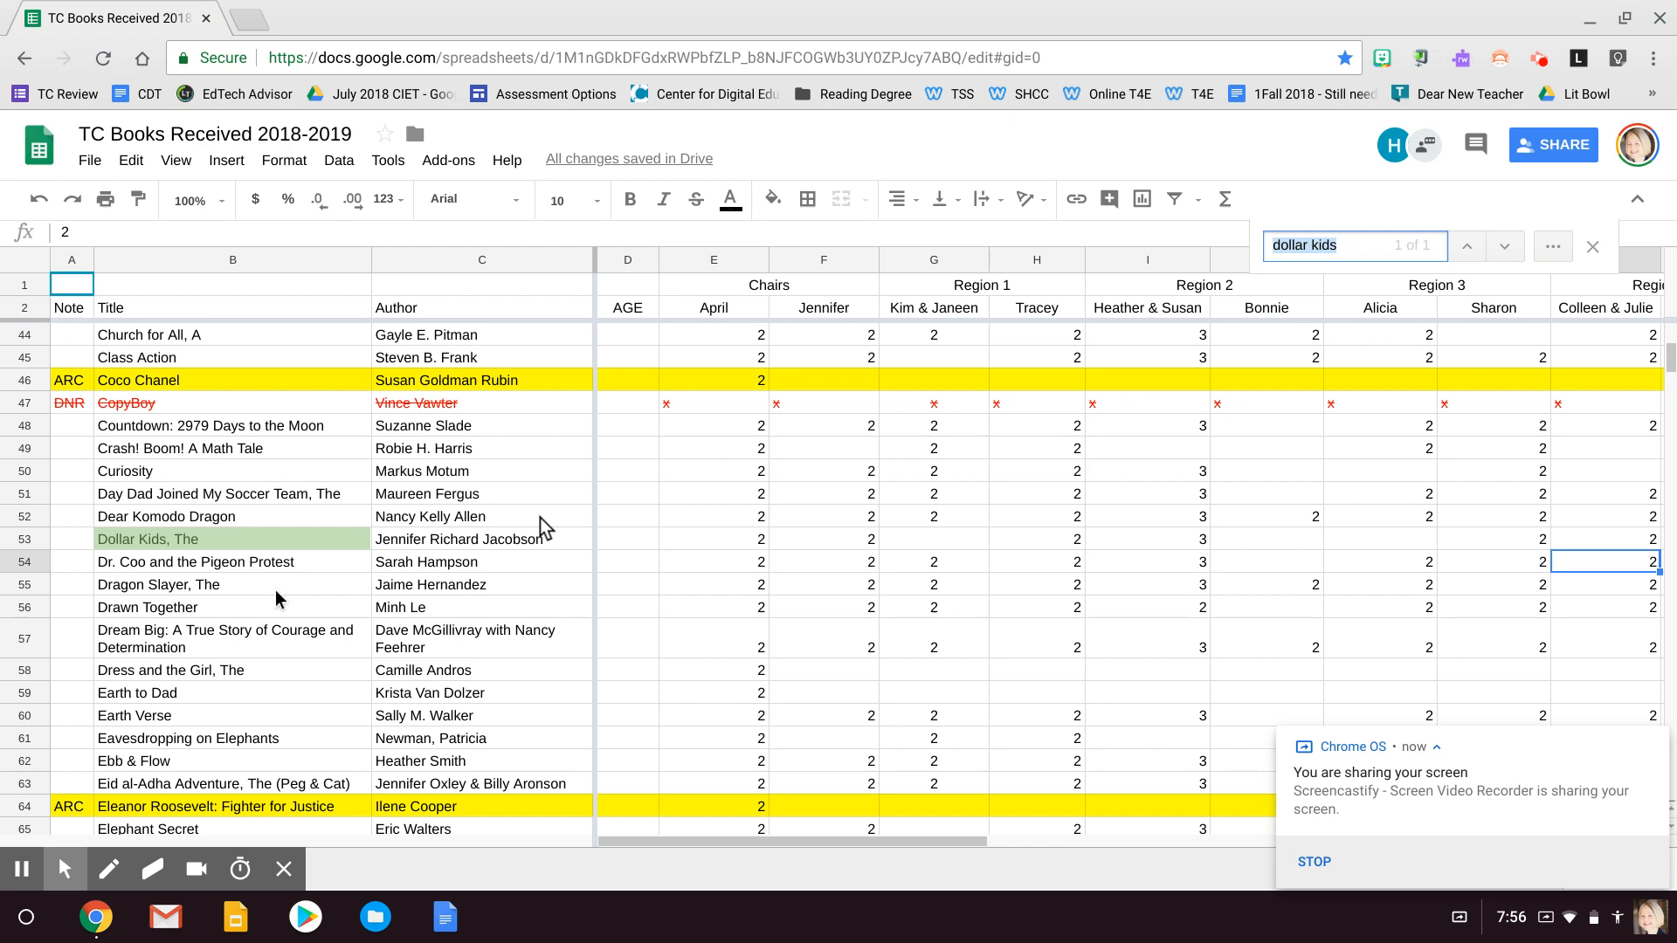
text(elephant)
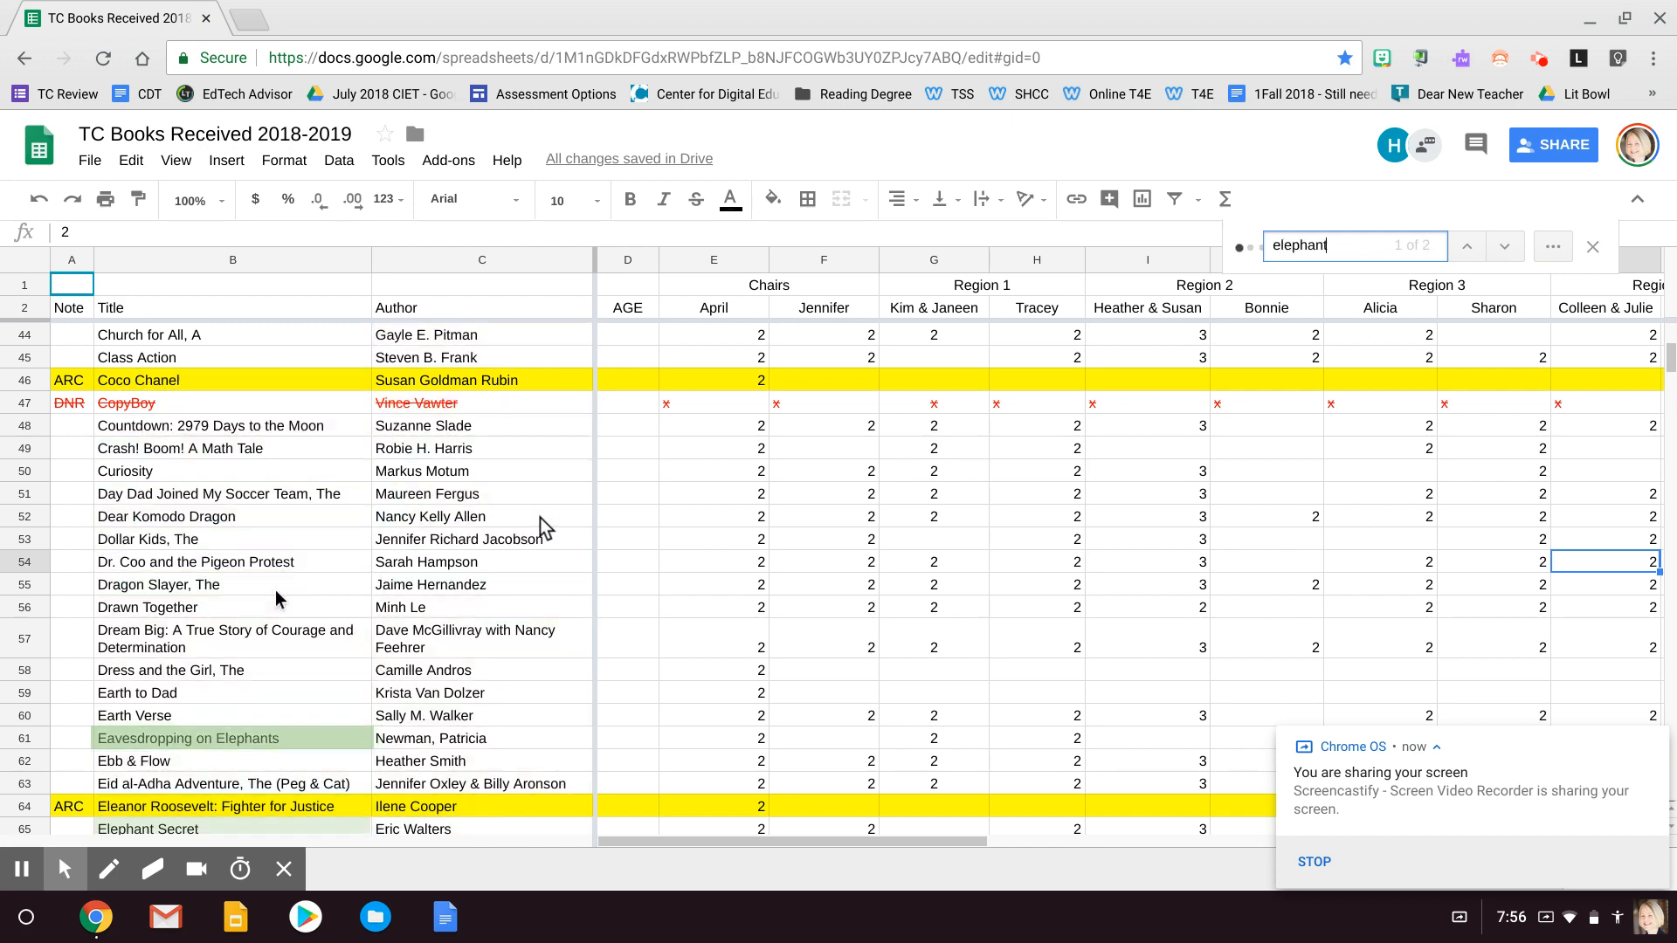
text( secret)
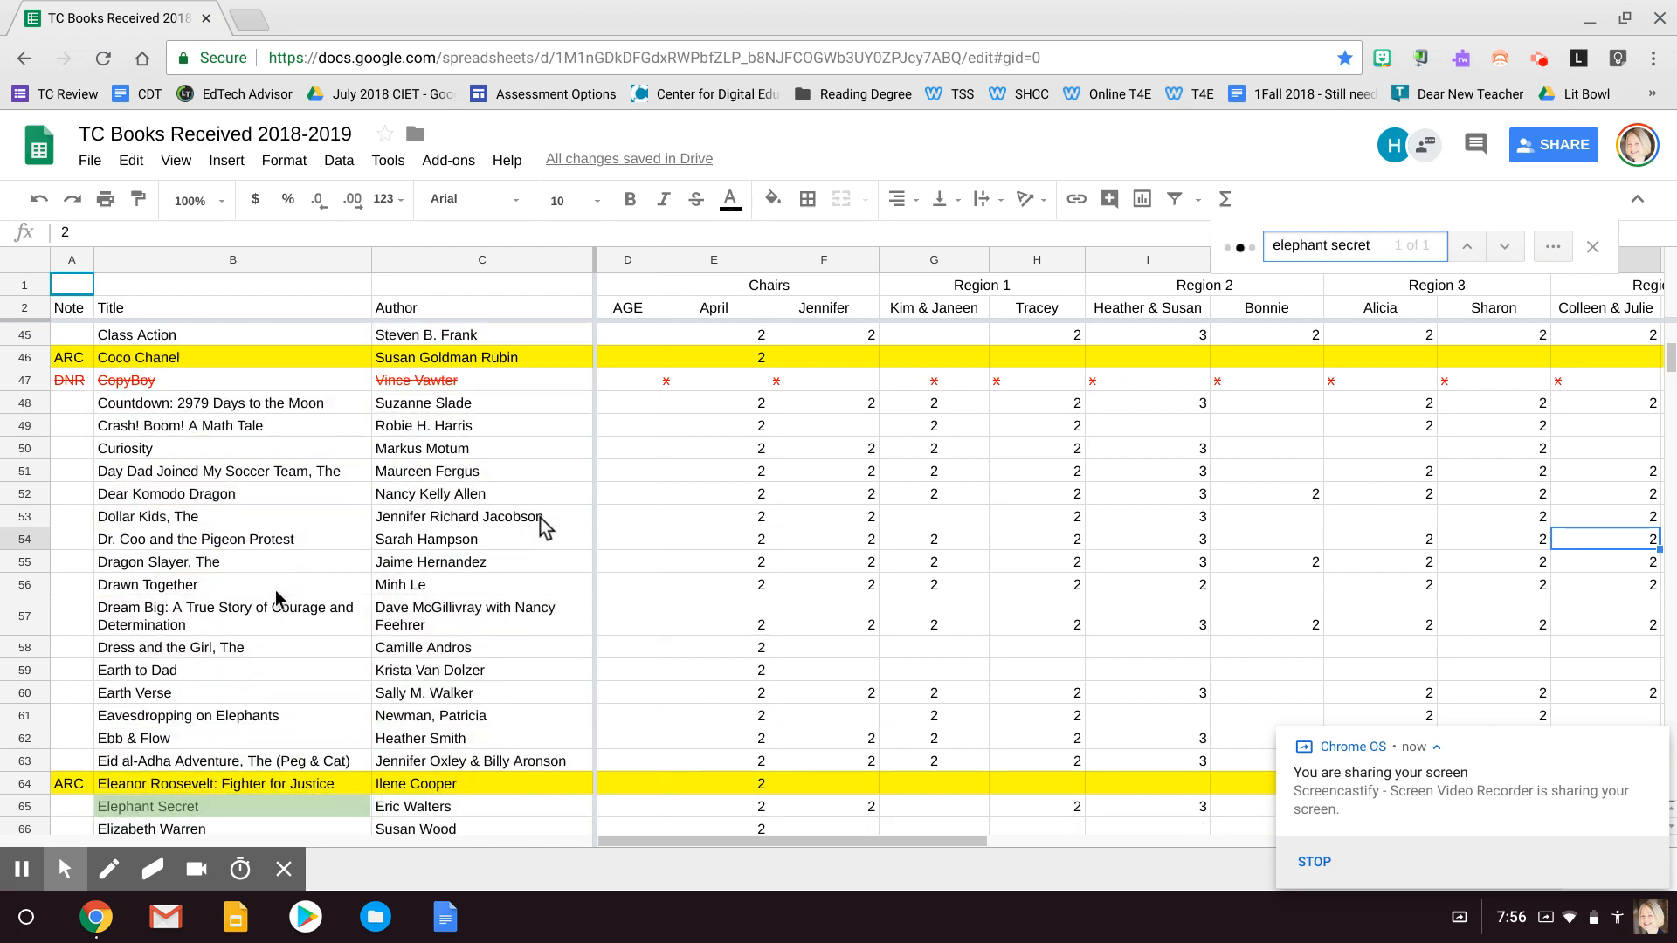
drag(360, 802, 391, 802)
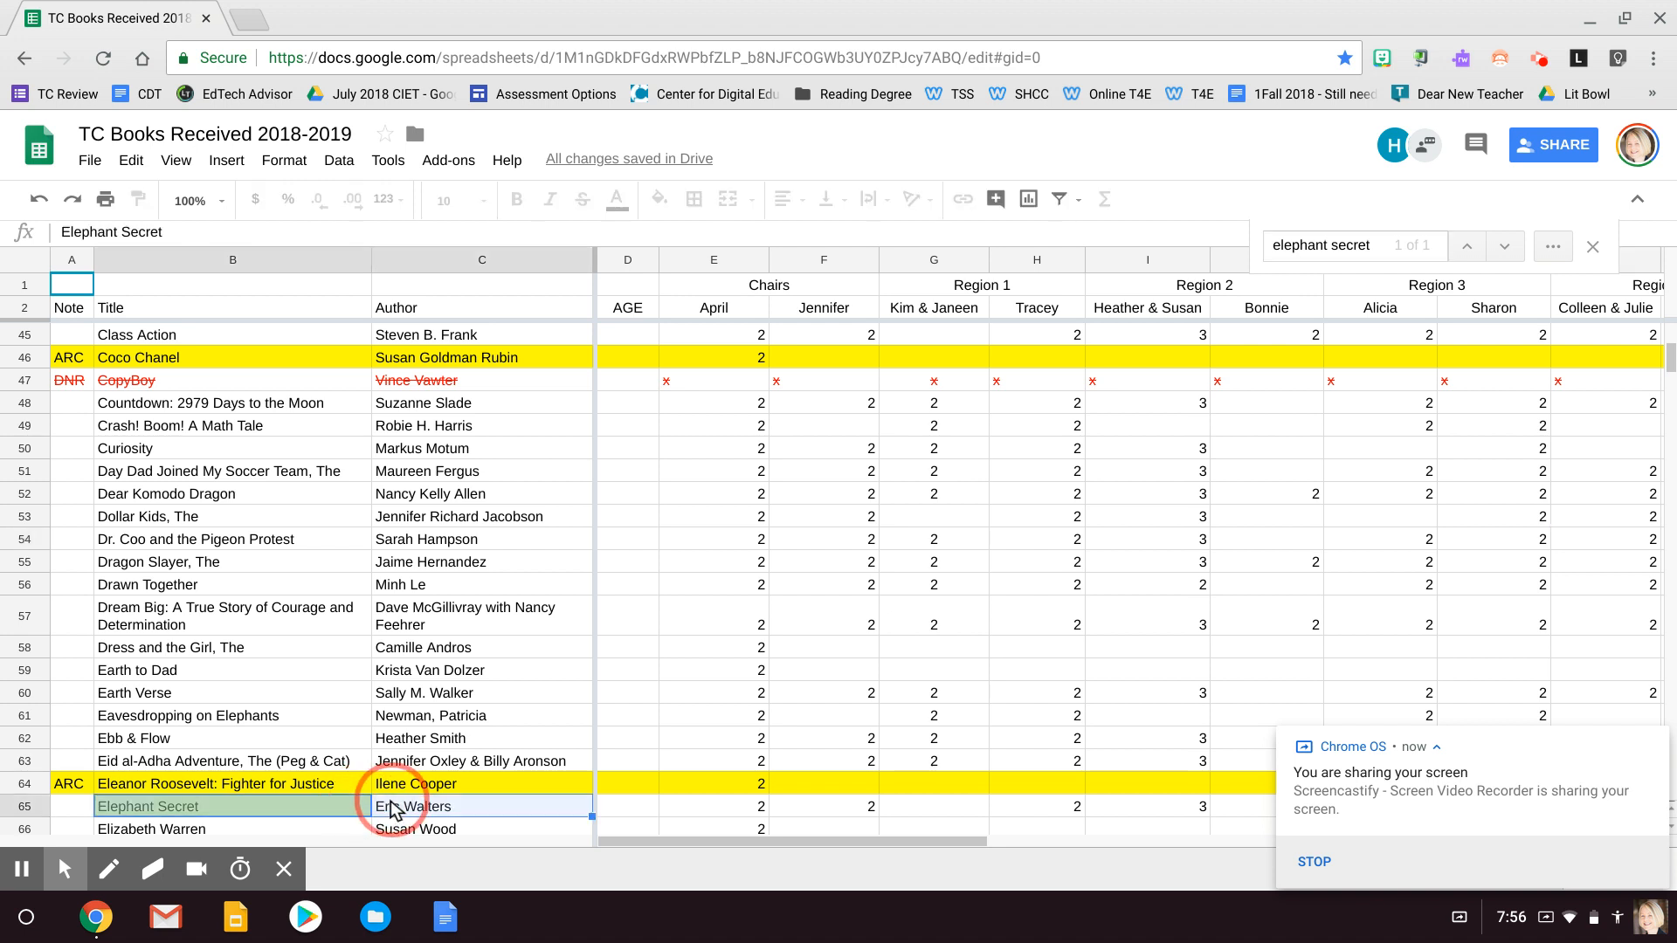
key(ctrl+c)
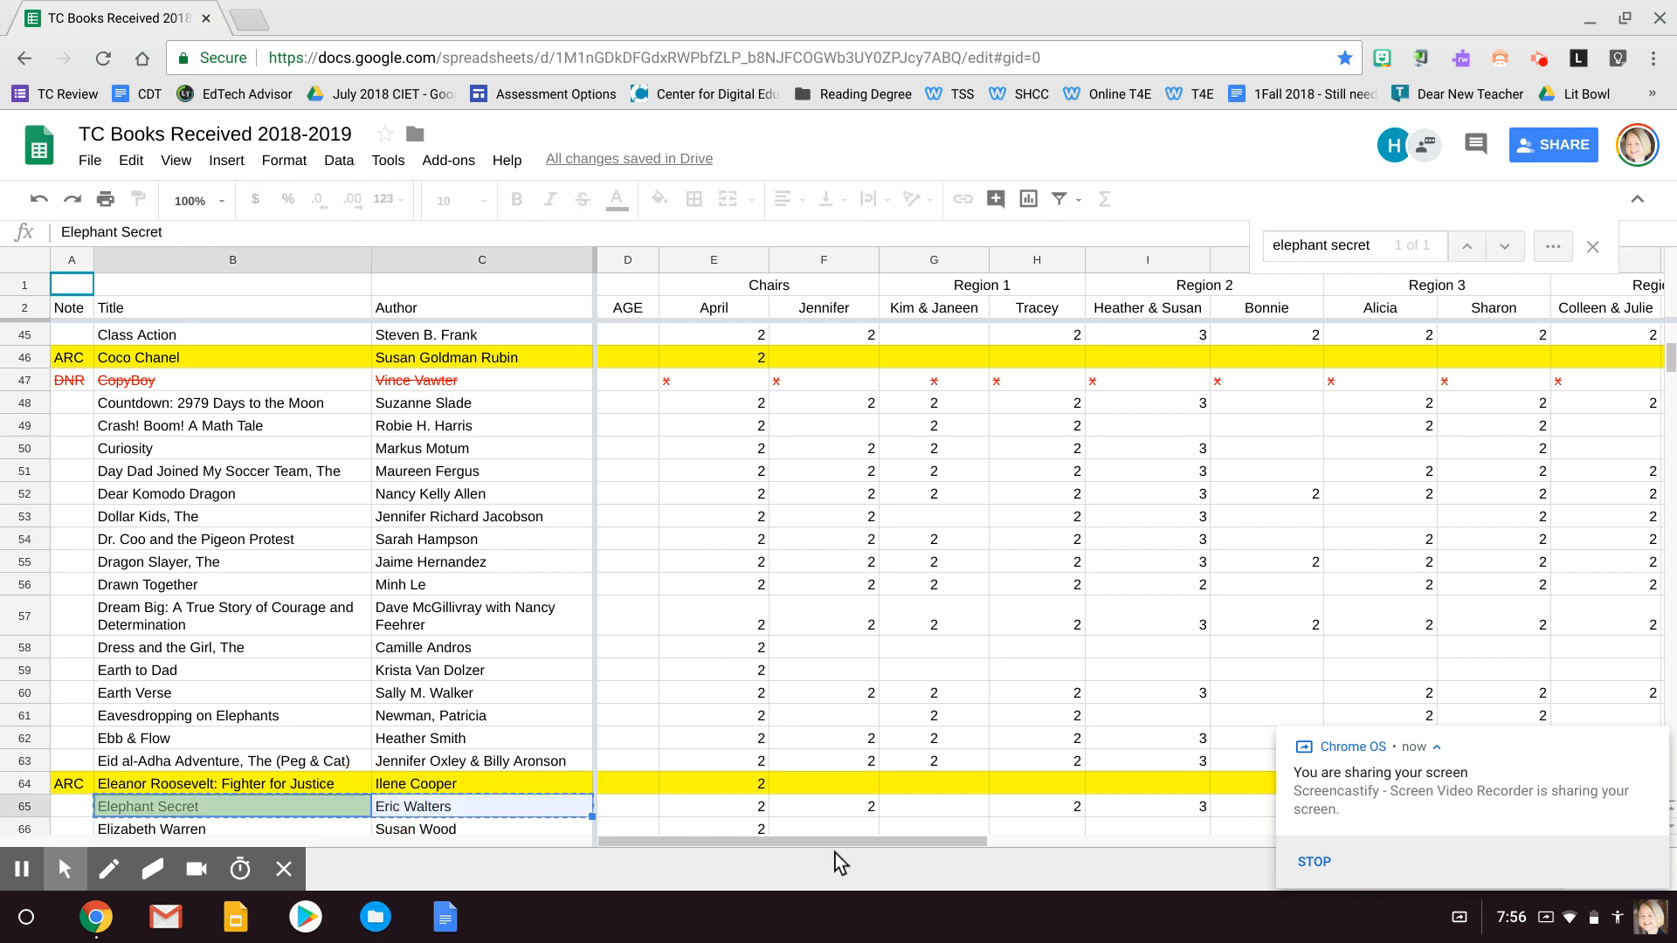
Enter 2 for Elephant Secret in column M of row 65.
click(856, 809)
scroll(1153, 742, down, 4)
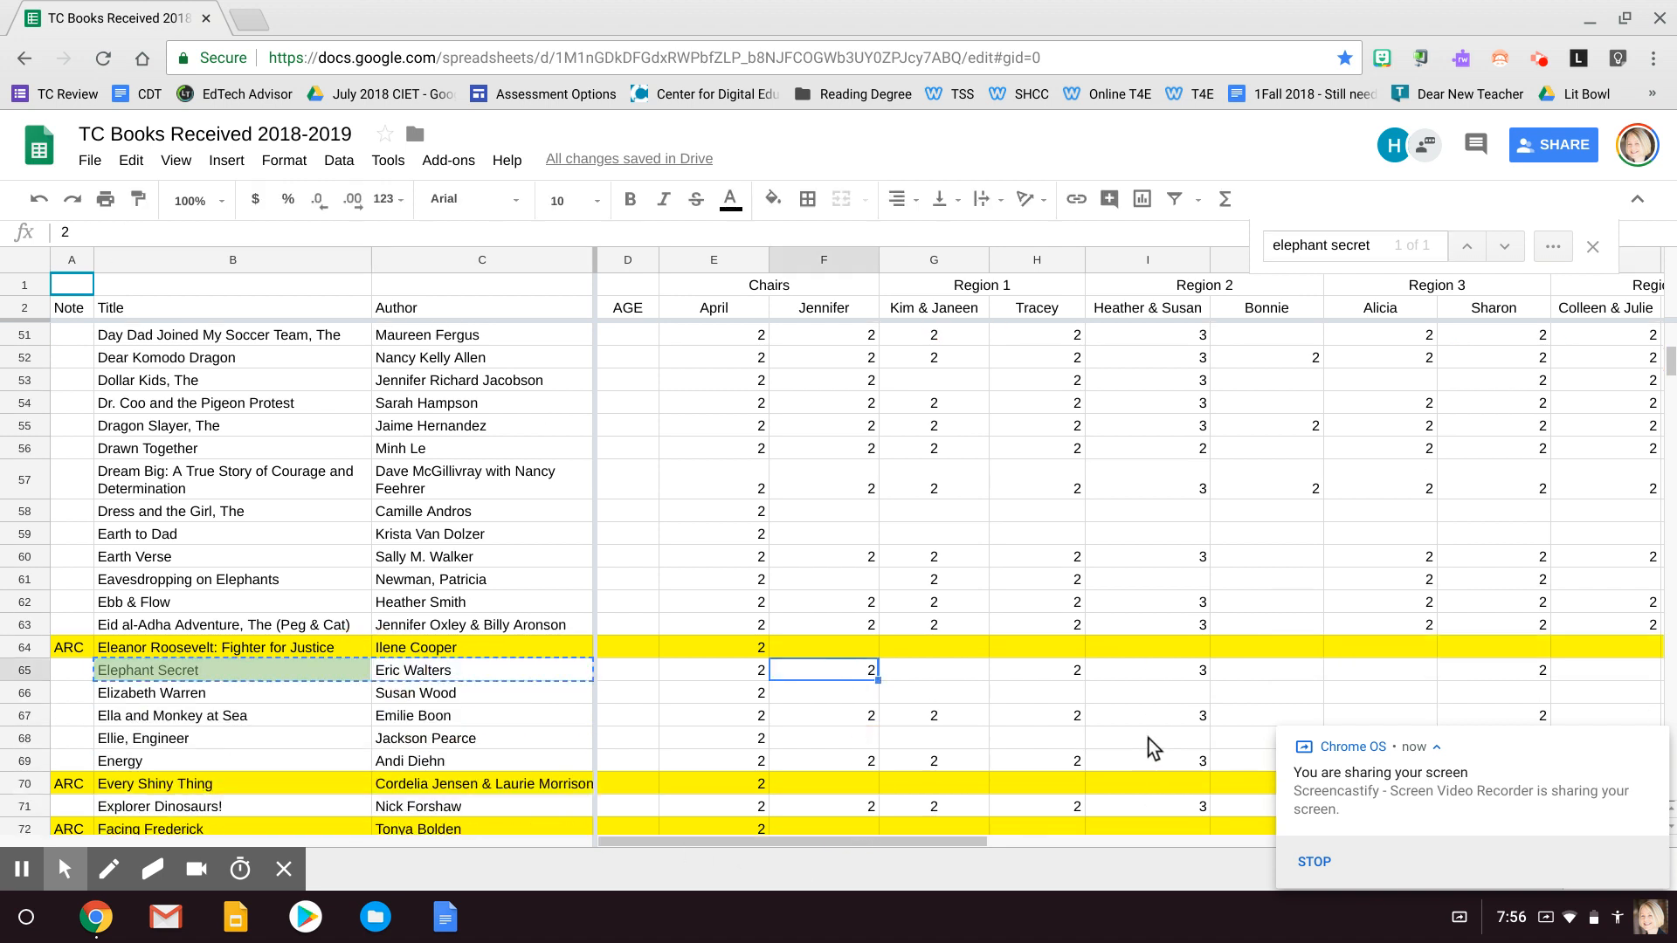
click(1629, 583)
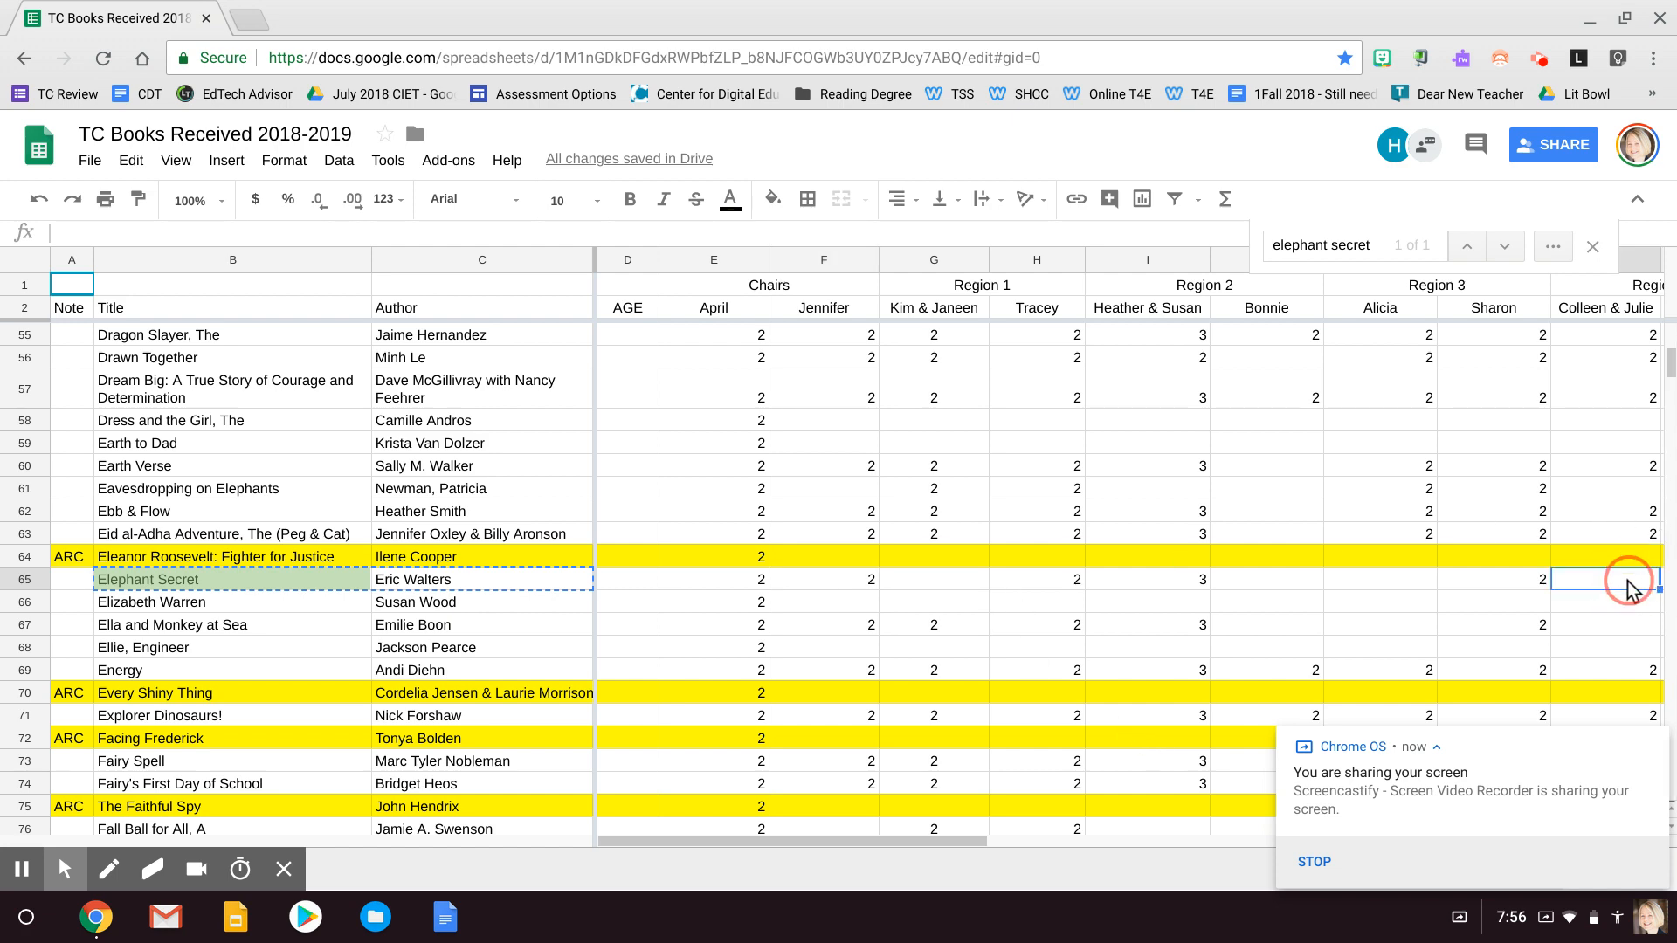
text(2)
key(Return)
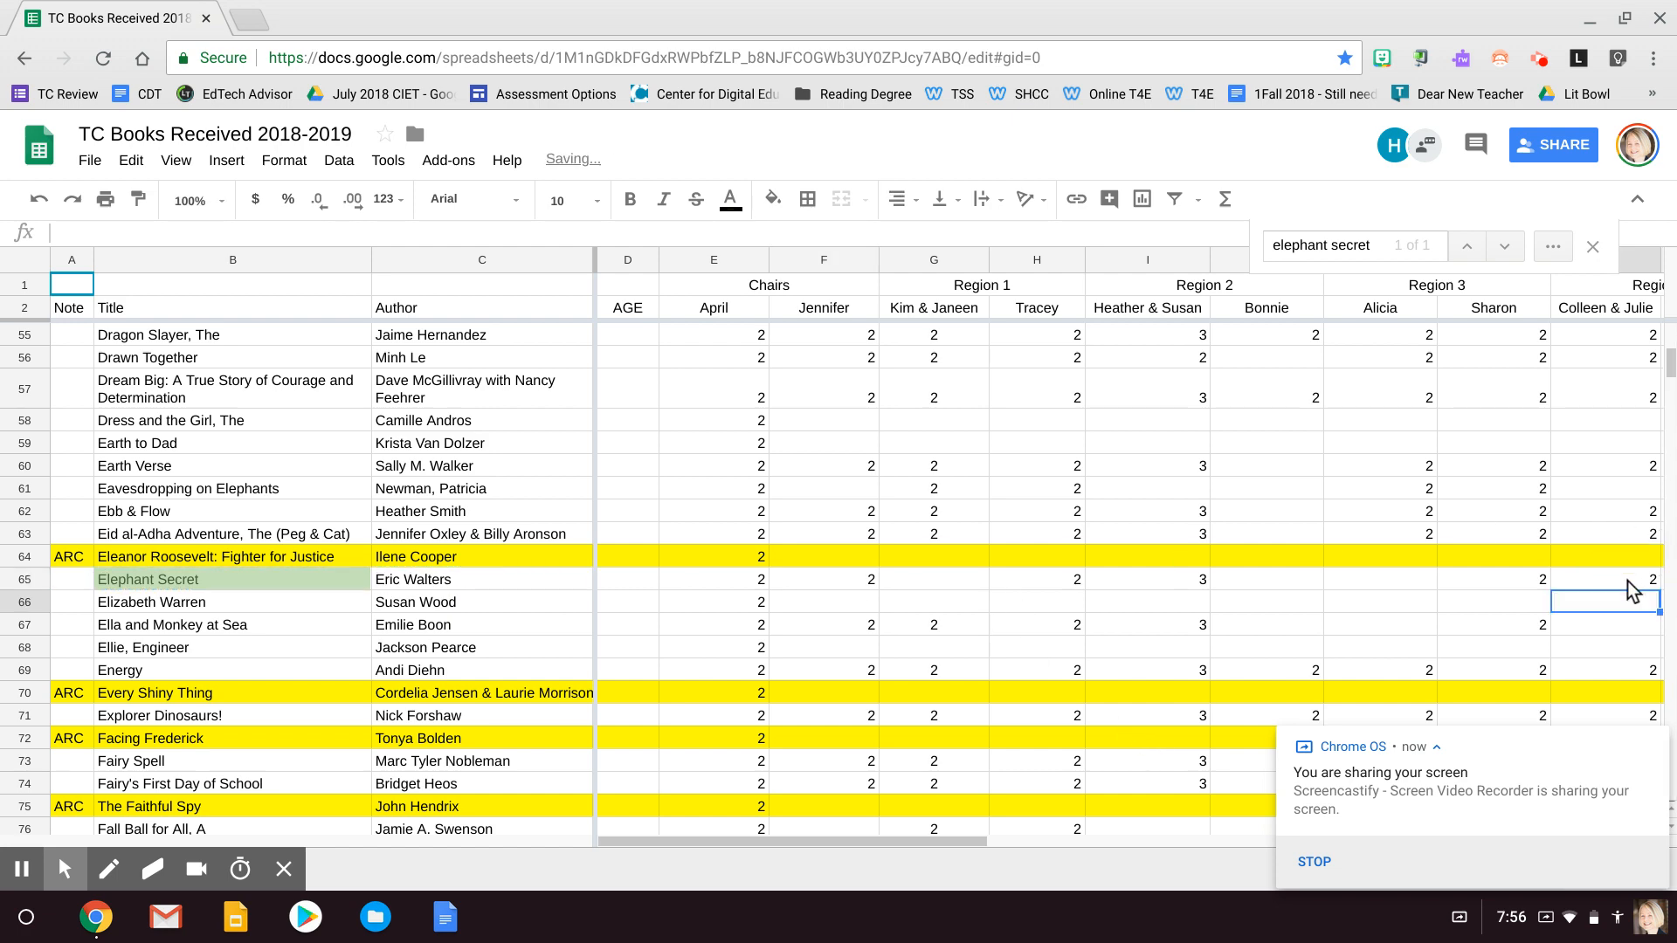
Add Elephant Secret's copied title and author to row 138 of Our Copy of TC Books Received, with 2 copies received and 1 other copy.
key(alt+Tab)
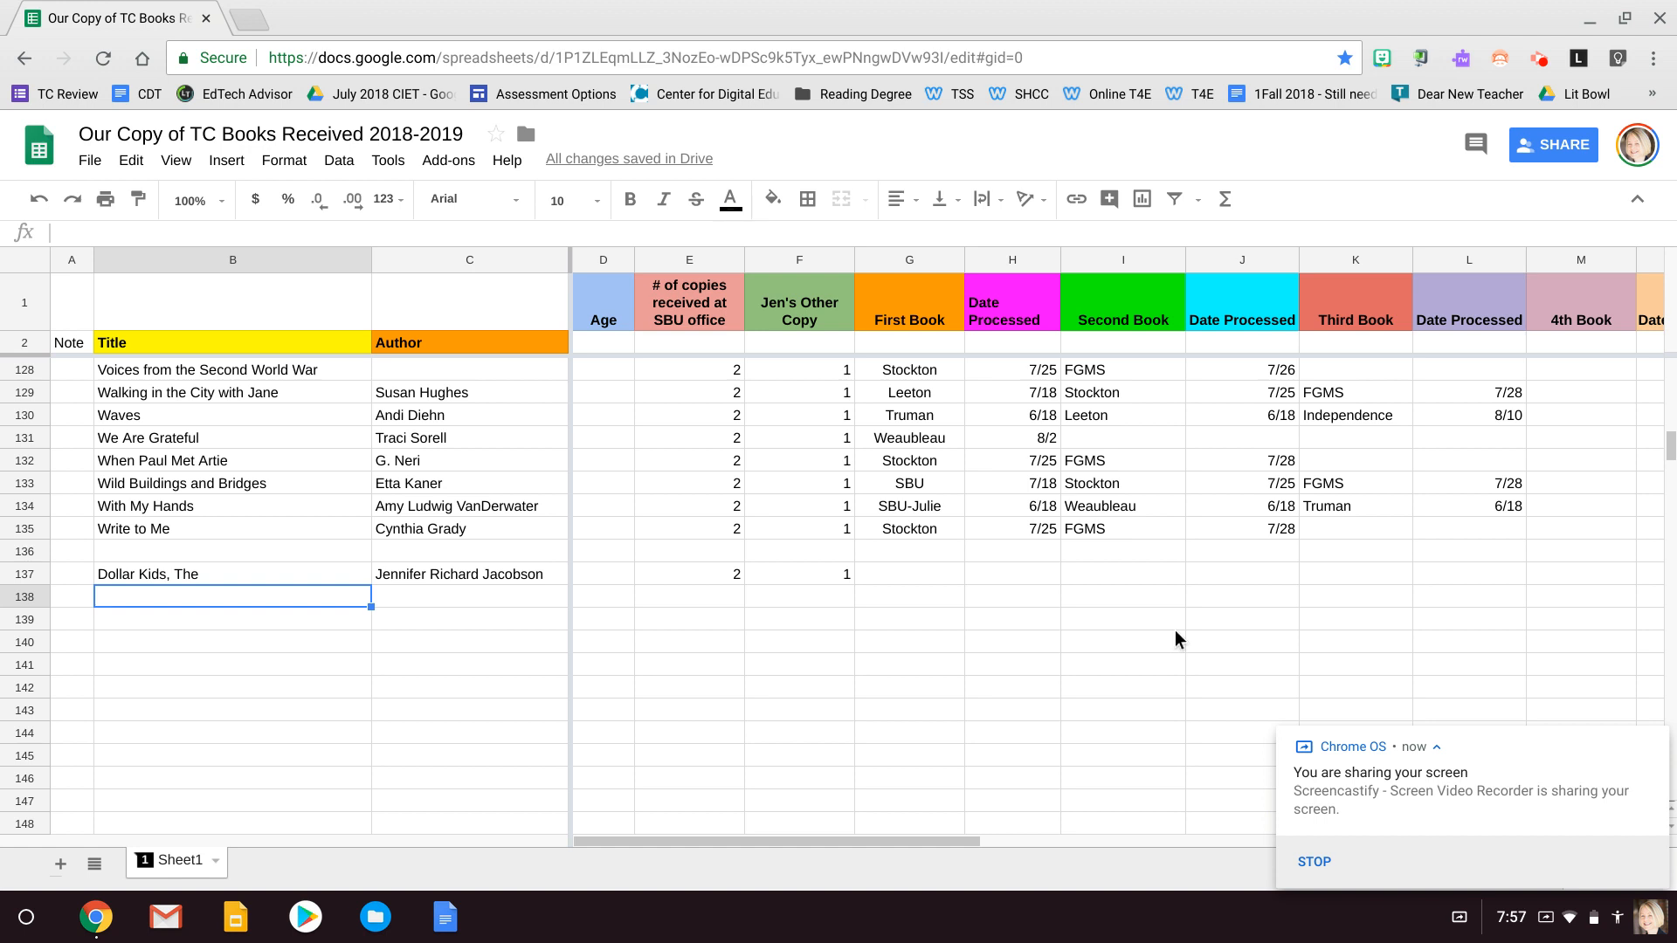
key(ctrl+v)
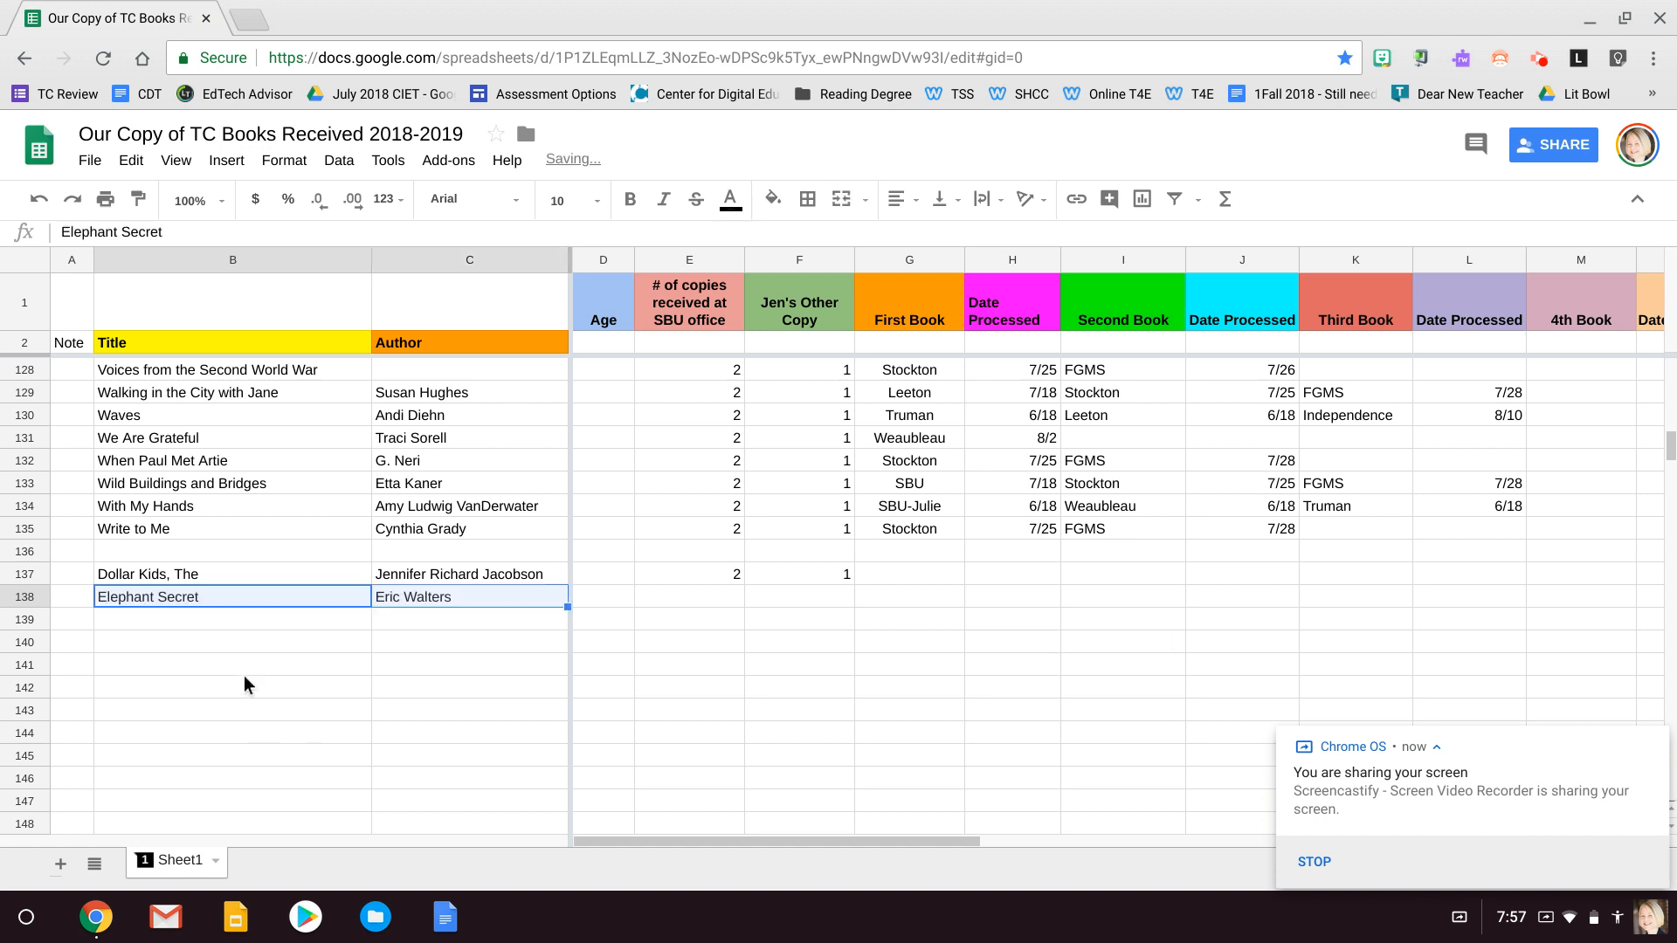
click(725, 606)
text(2)
key(Tab)
text(1)
key(Return)
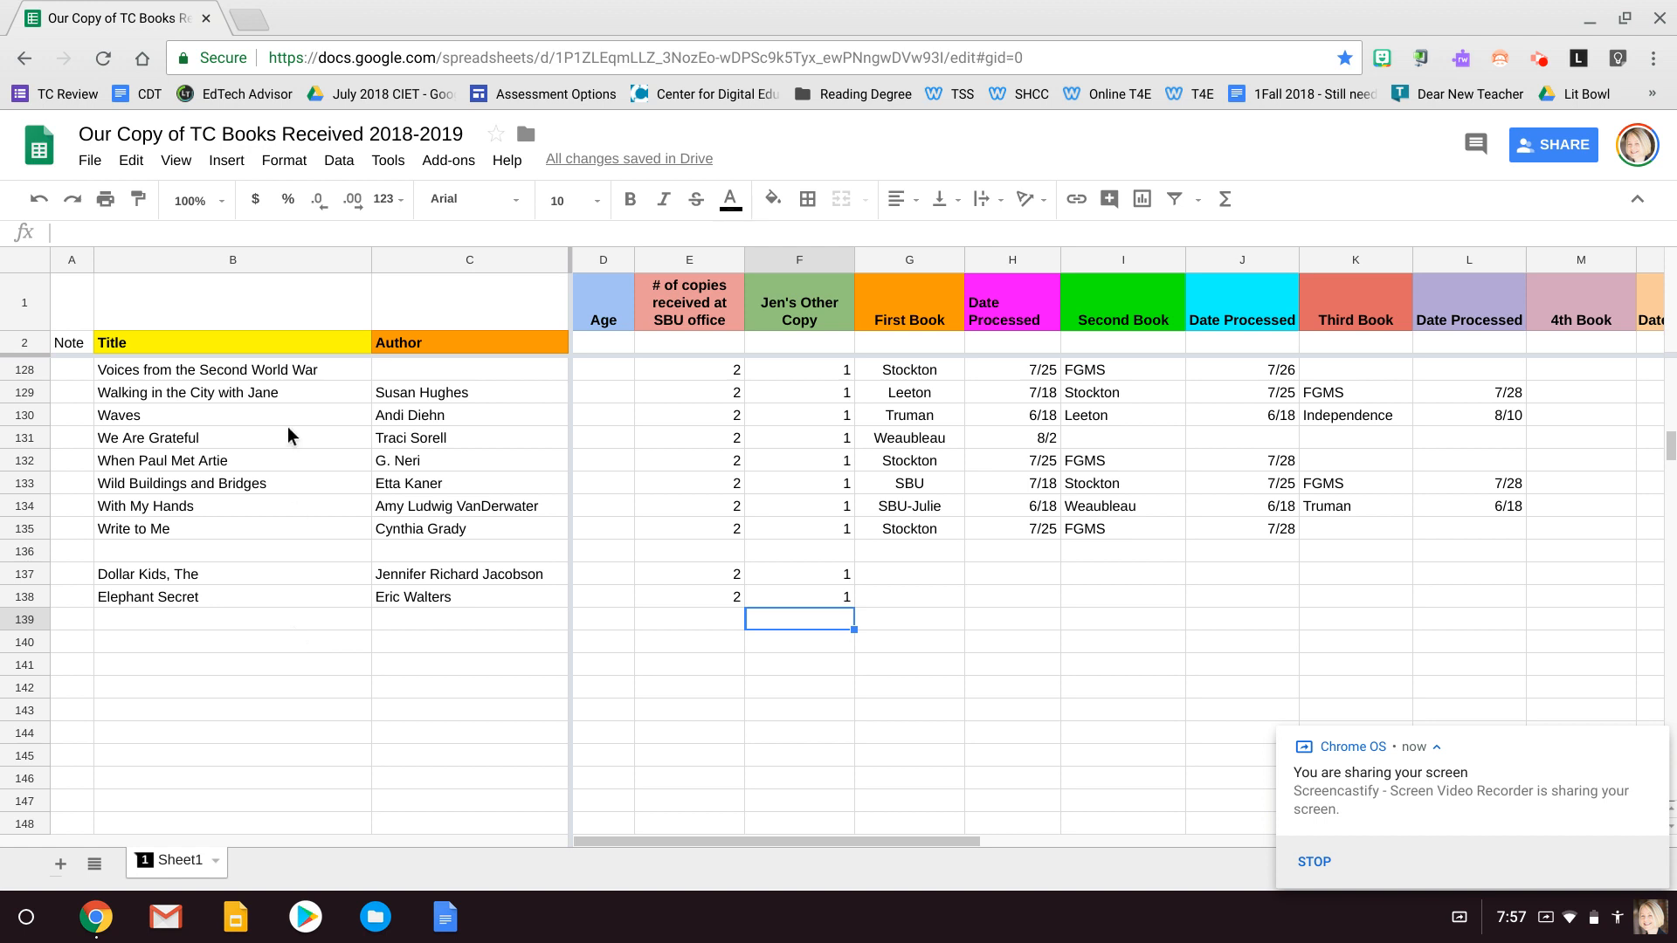
Sort the whole sheet A to Z by the Title column and check the rows.
click(200, 260)
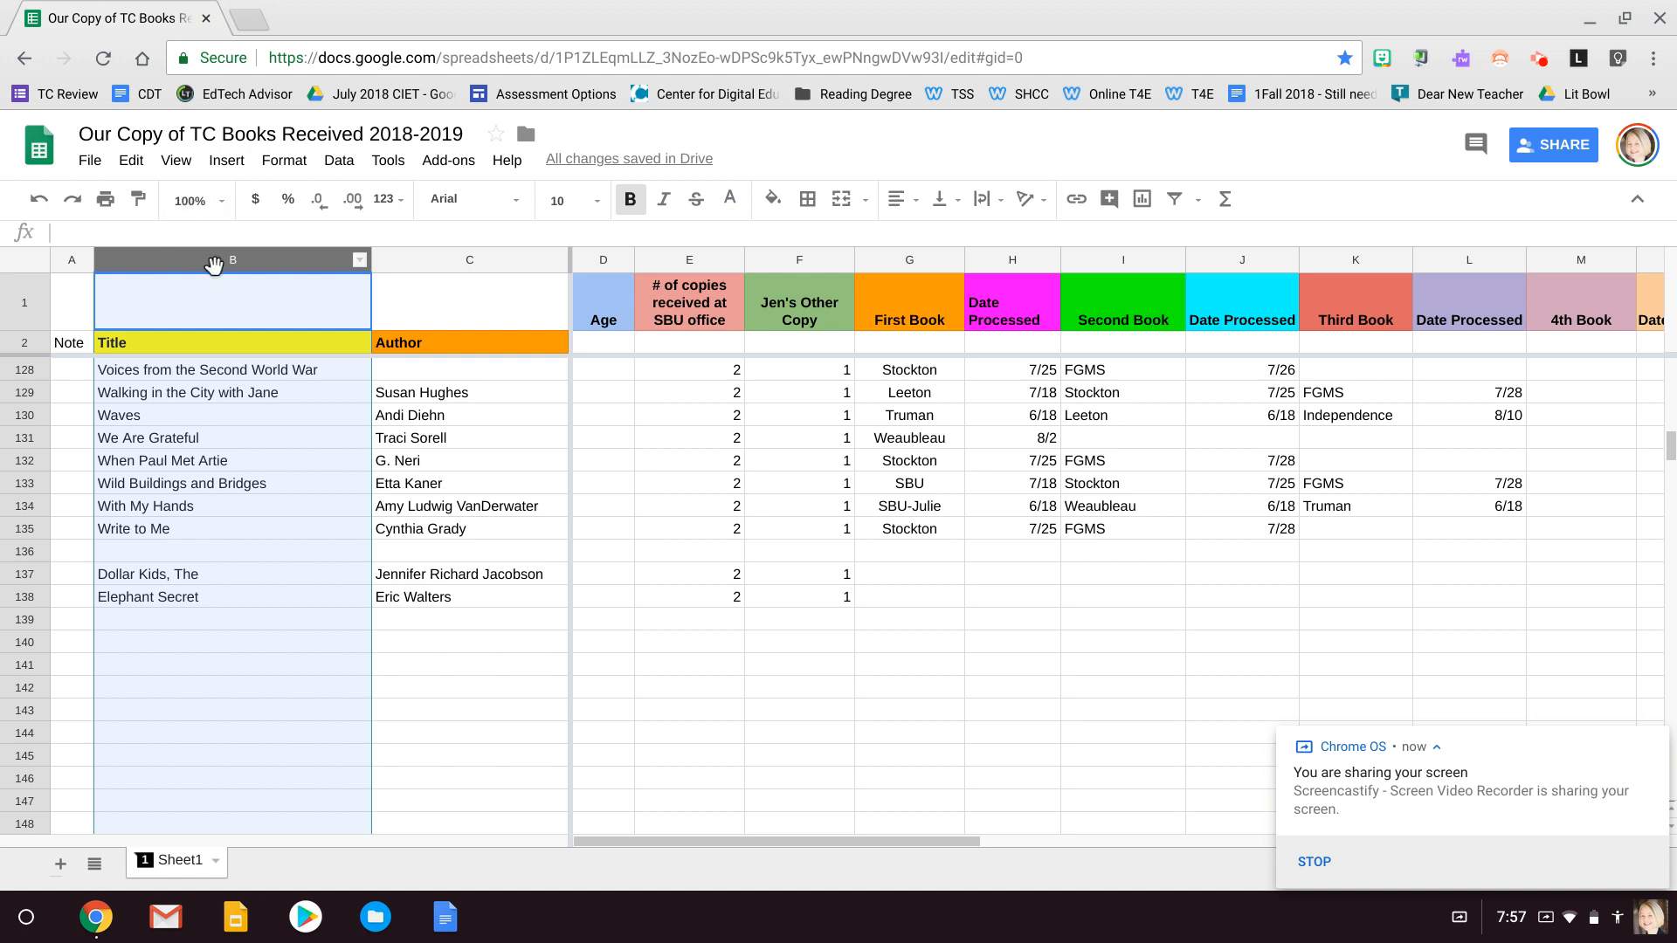
right_click(212, 263)
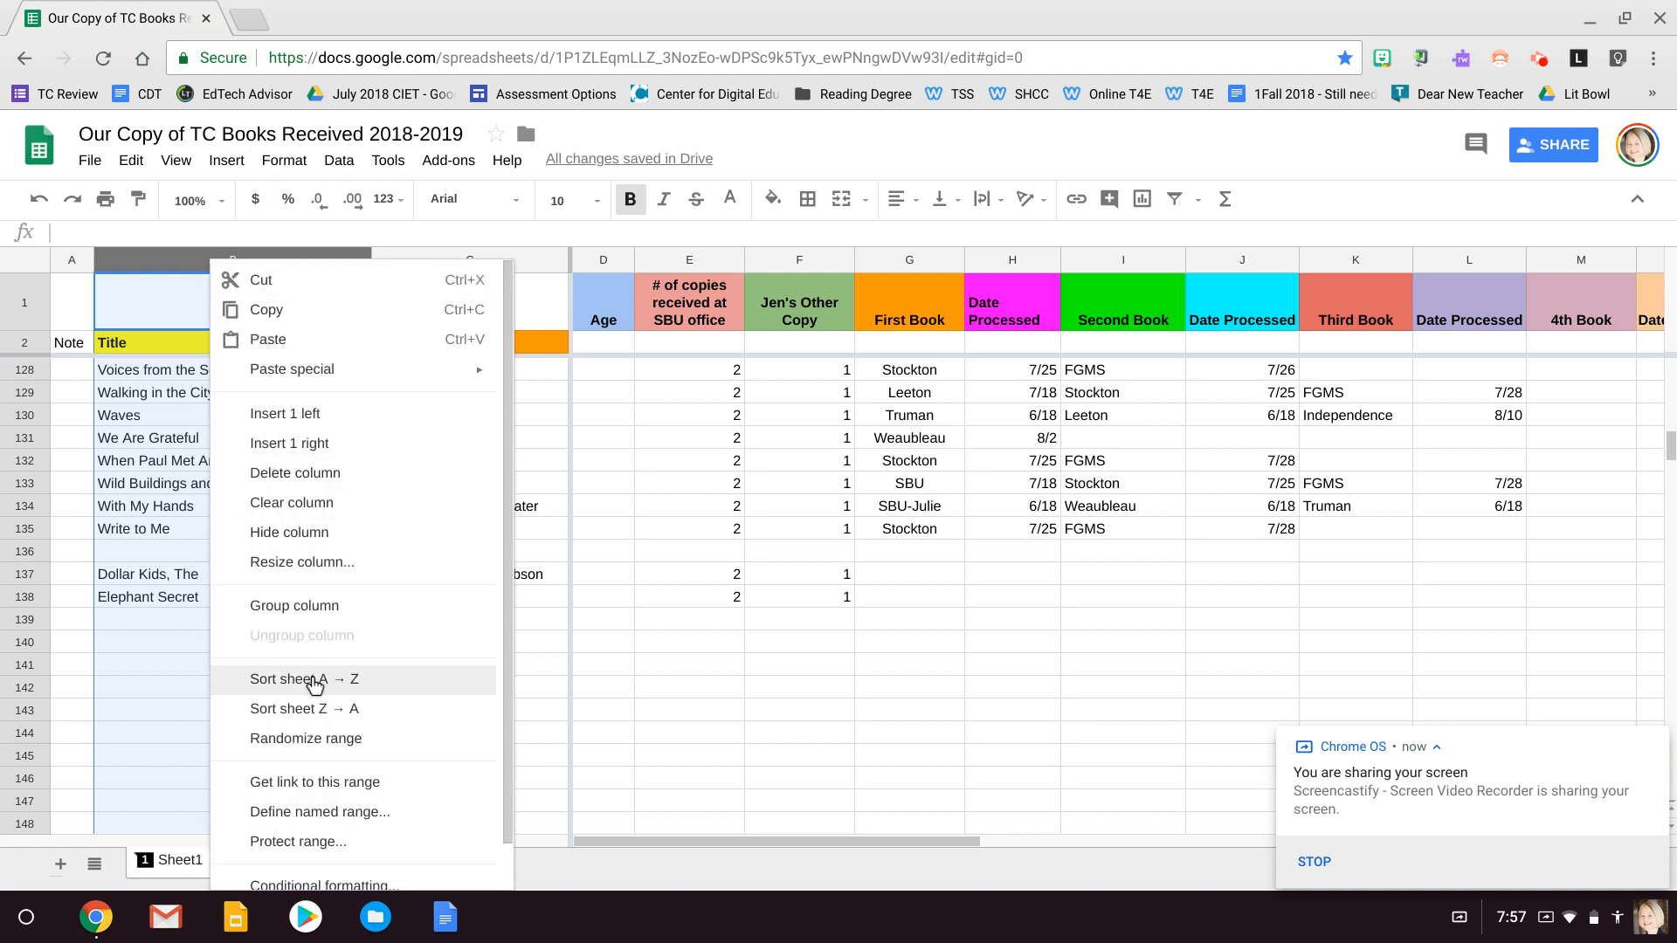
click(315, 681)
scroll(293, 601, up, 6)
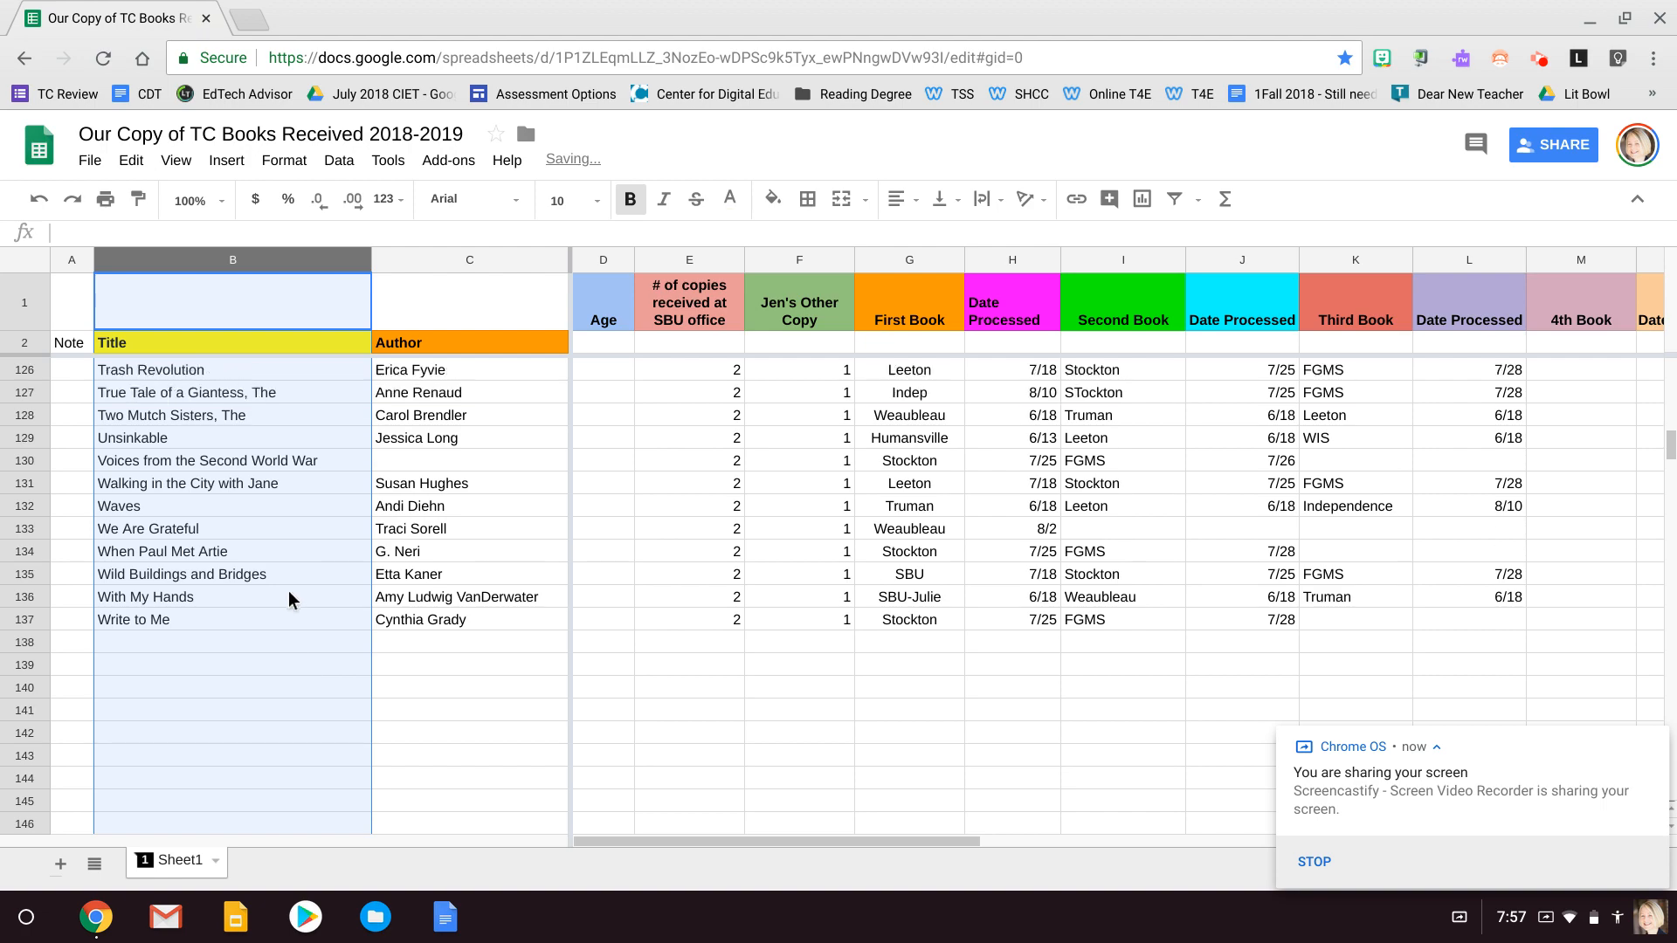
scroll(292, 601, up, 10)
scroll(292, 601, down, 4)
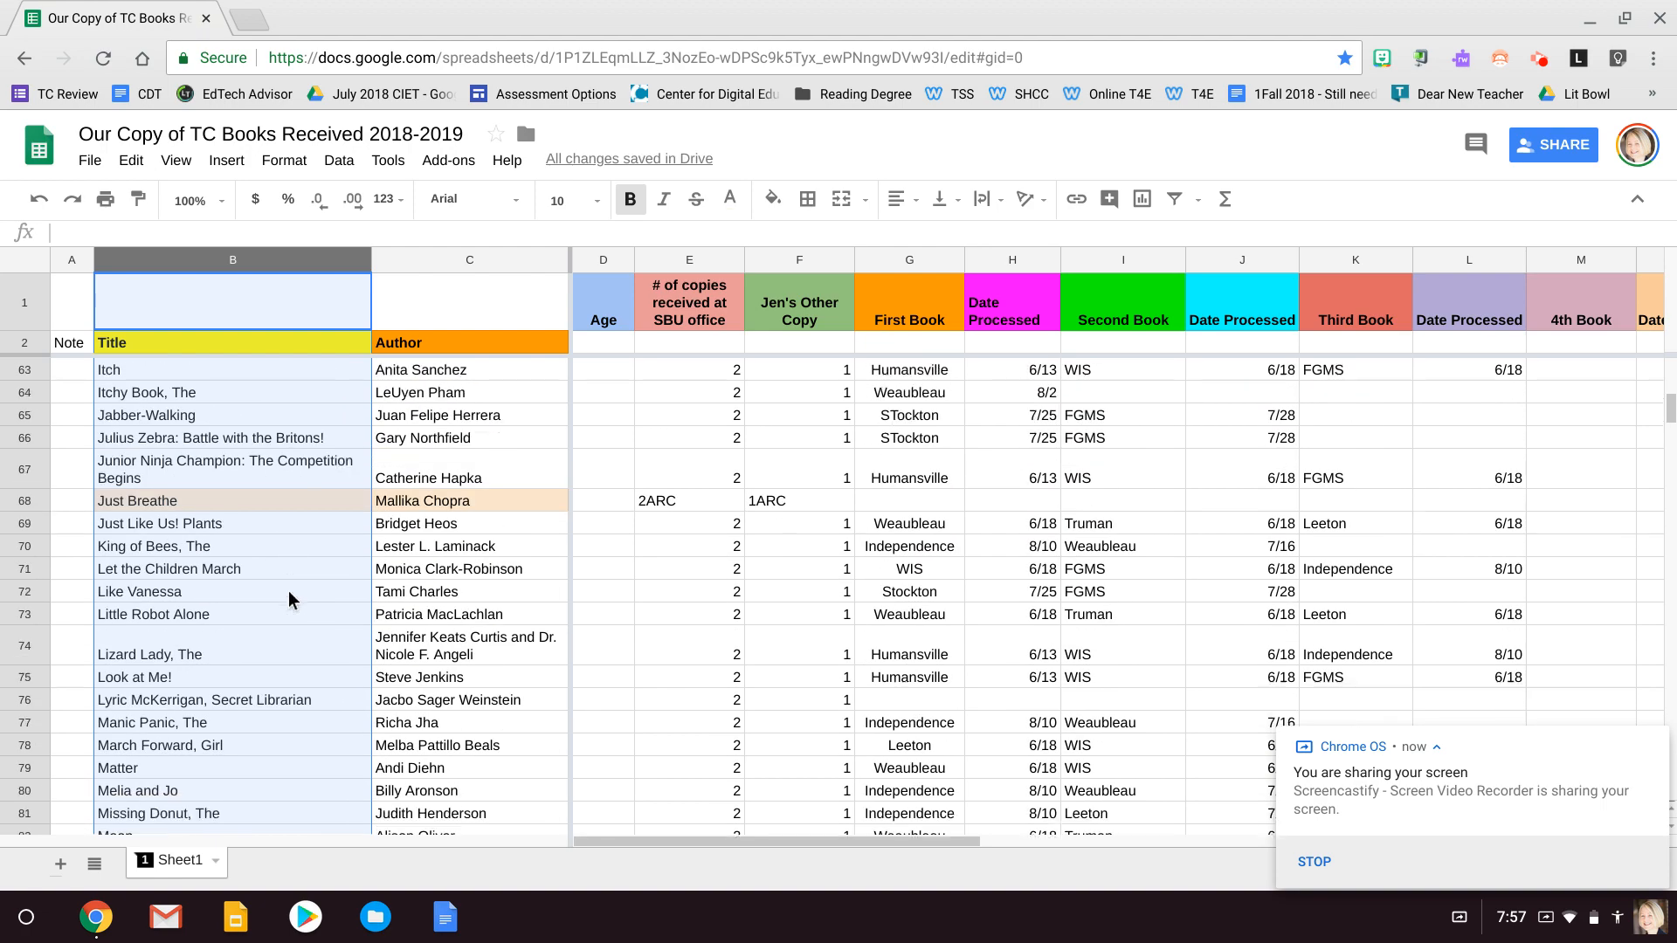
scroll(293, 601, down, 14)
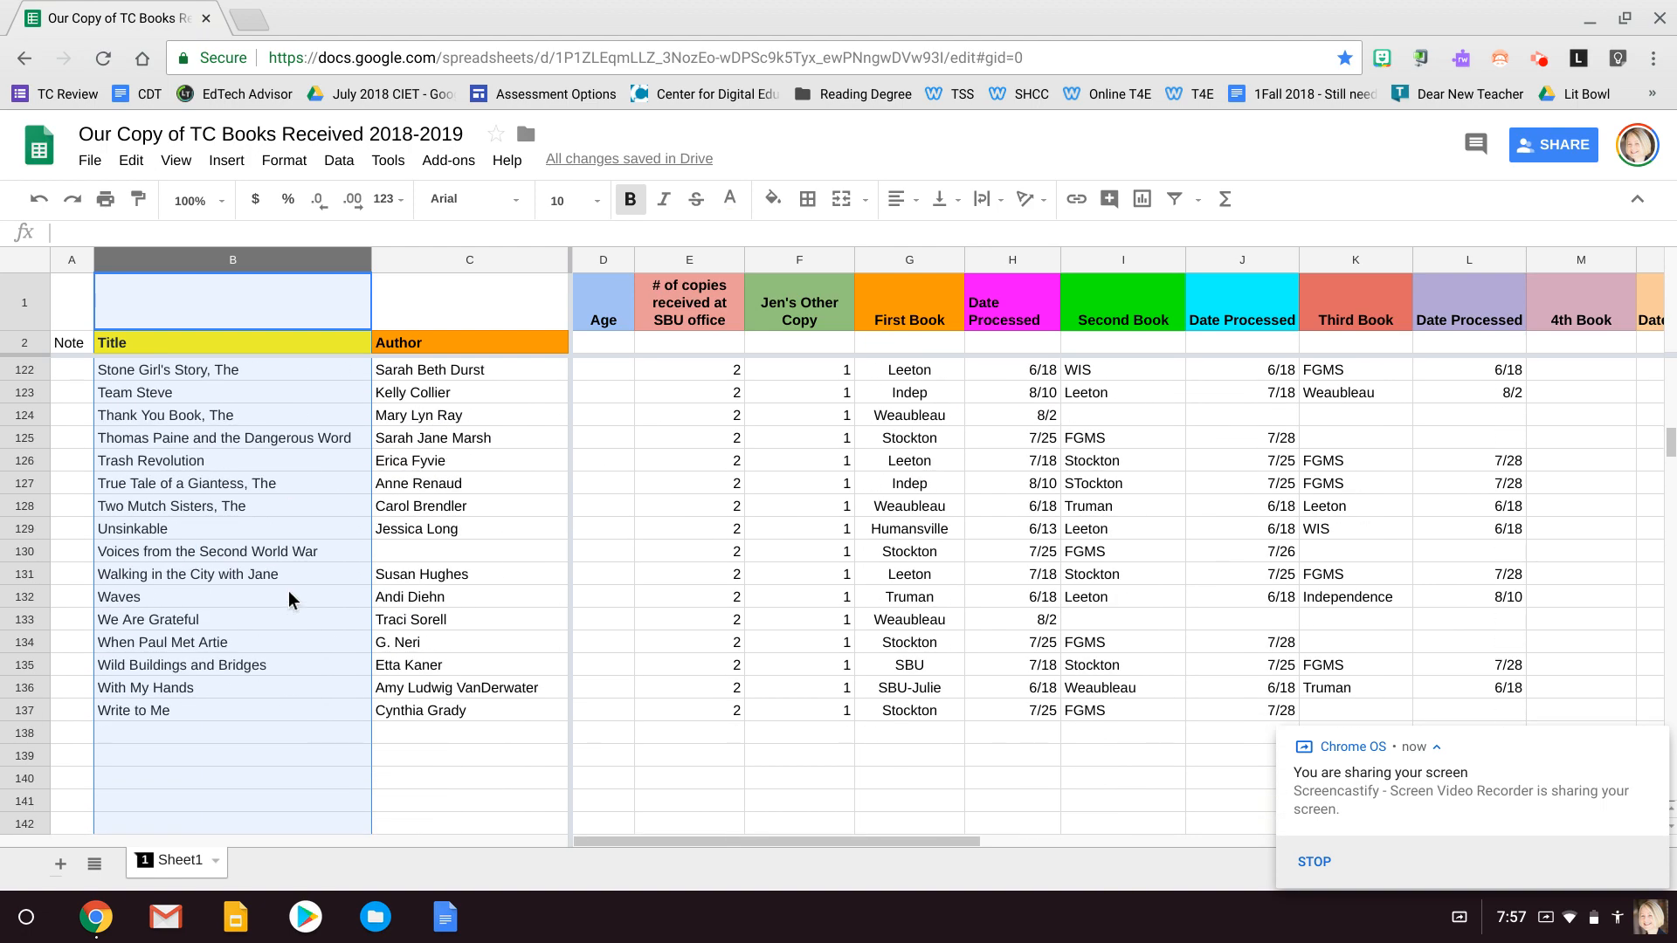
click(278, 556)
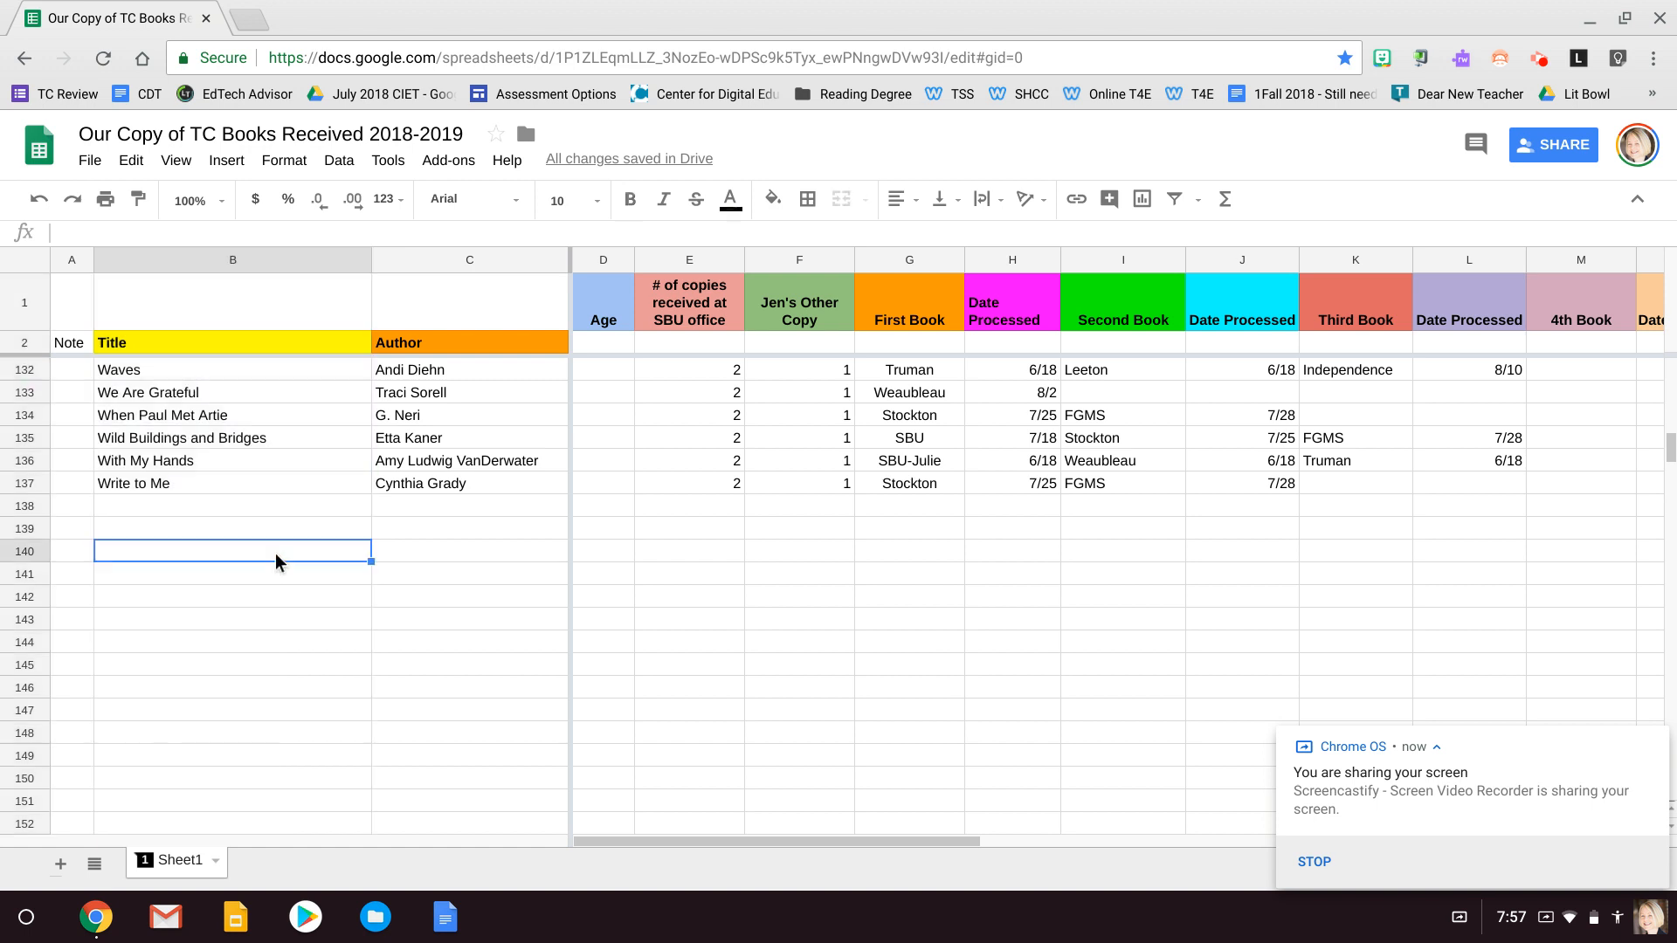
scroll(948, 684, up, 11)
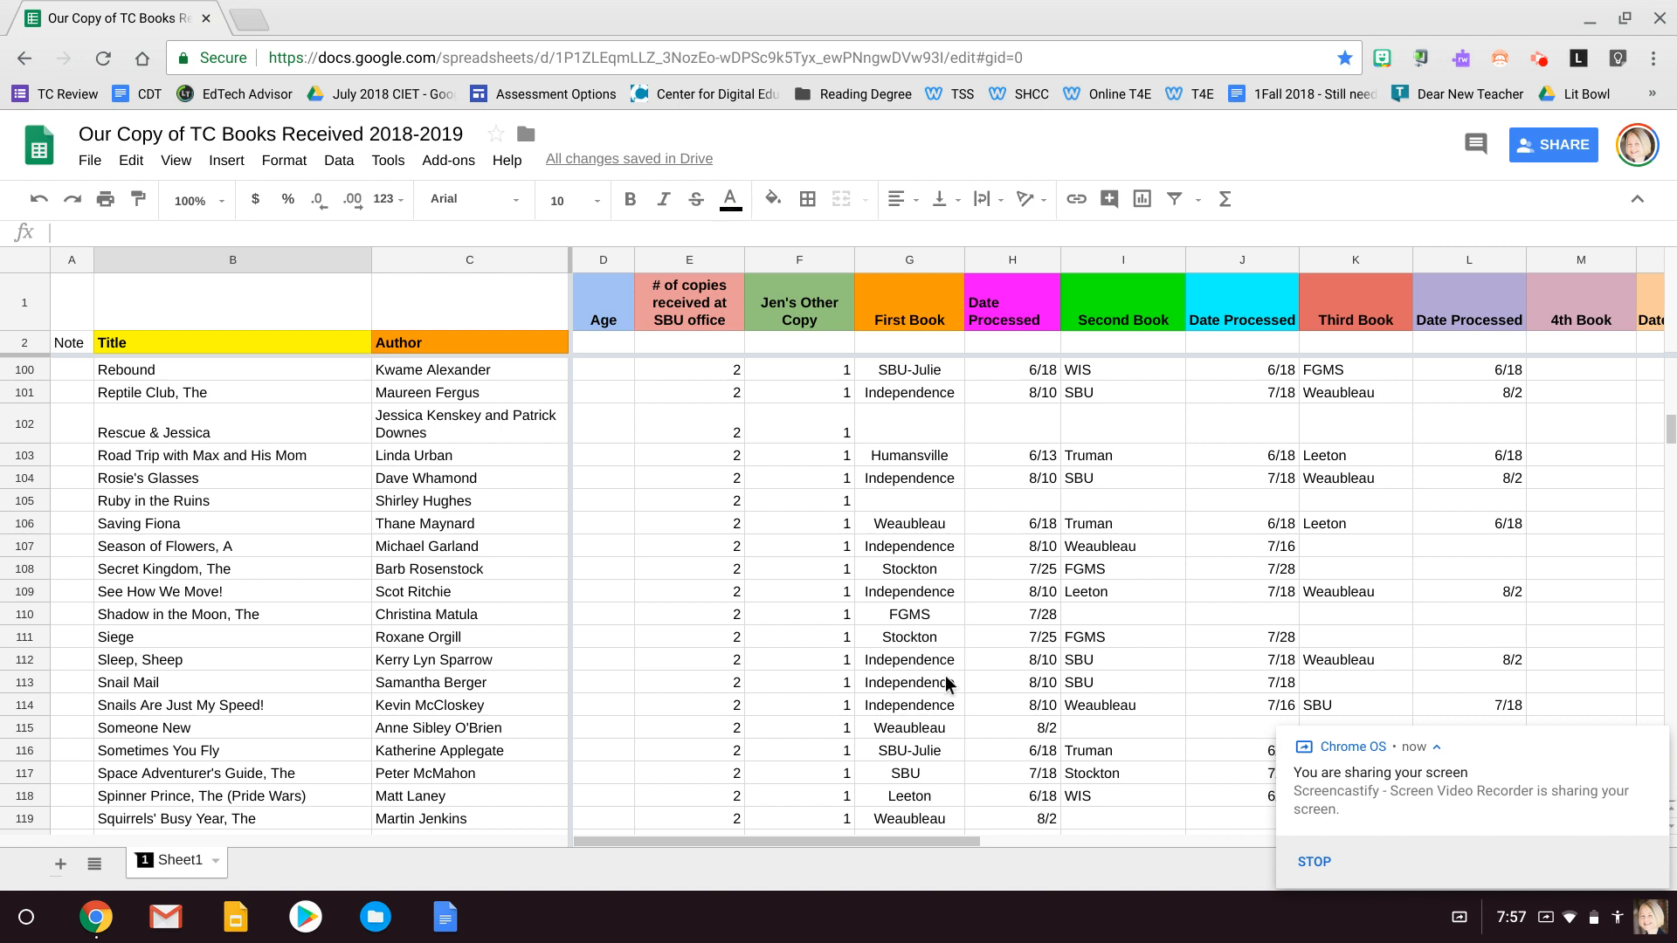
click(1541, 61)
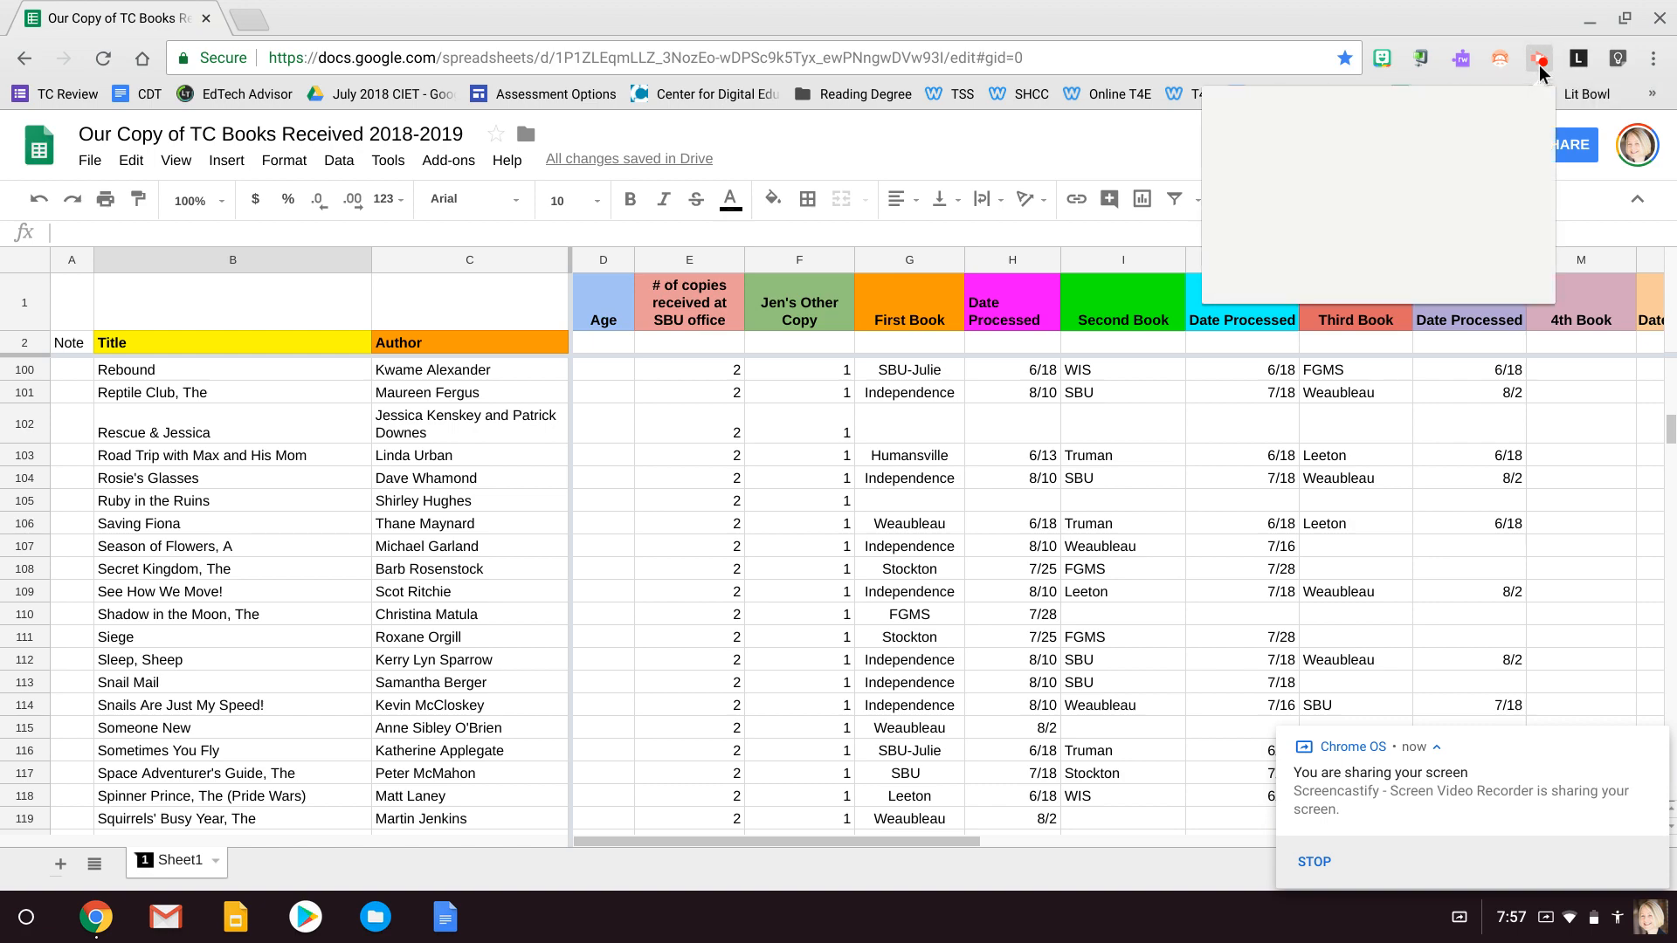